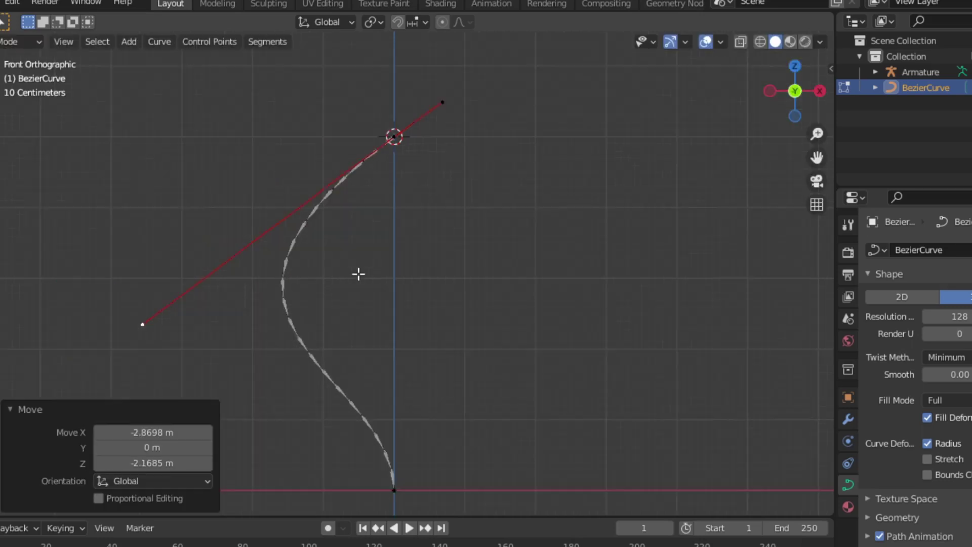
pyautogui.scroll(-2, 359, 274)
# Step: Rotate the bottom control point's handles and move the upper handle end to deepen the S-bend
pyautogui.click(391, 358)
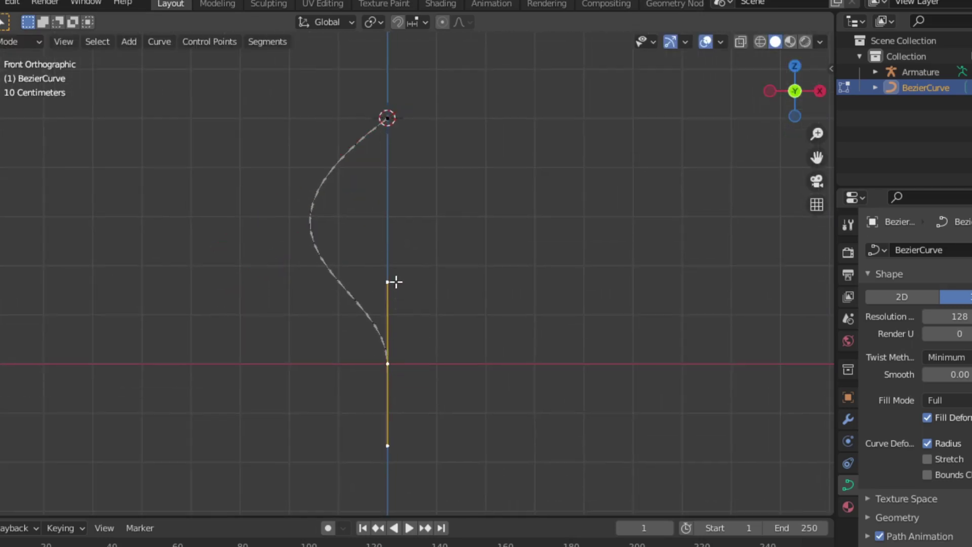
pyautogui.click(388, 363)
pyautogui.press('r')
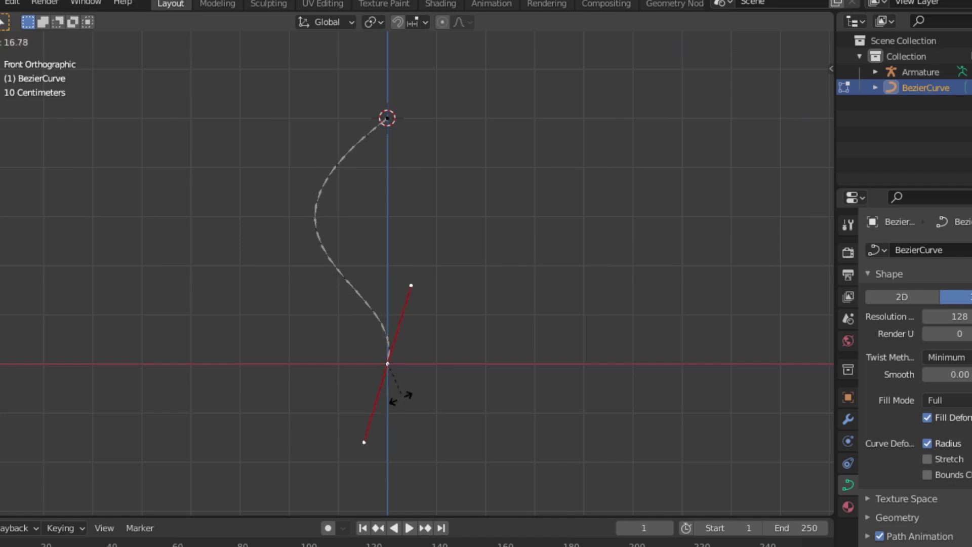
pyautogui.click(356, 429)
pyautogui.click(460, 326)
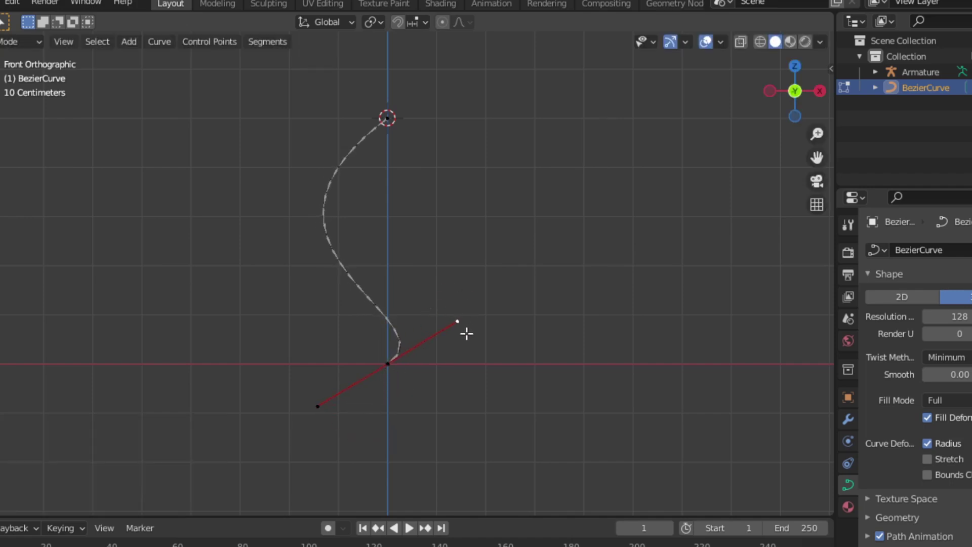
pyautogui.press('g')
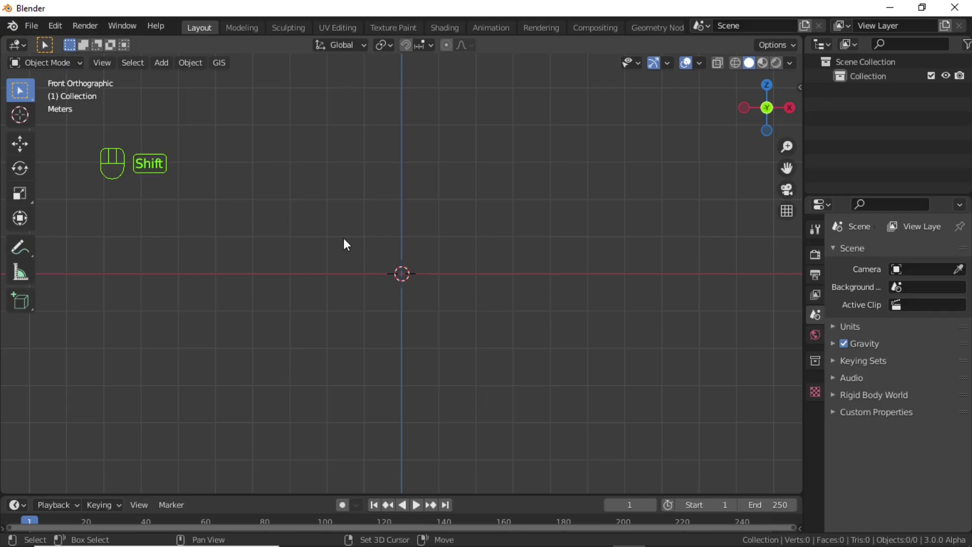
pyautogui.hotkey('shift', 'a')
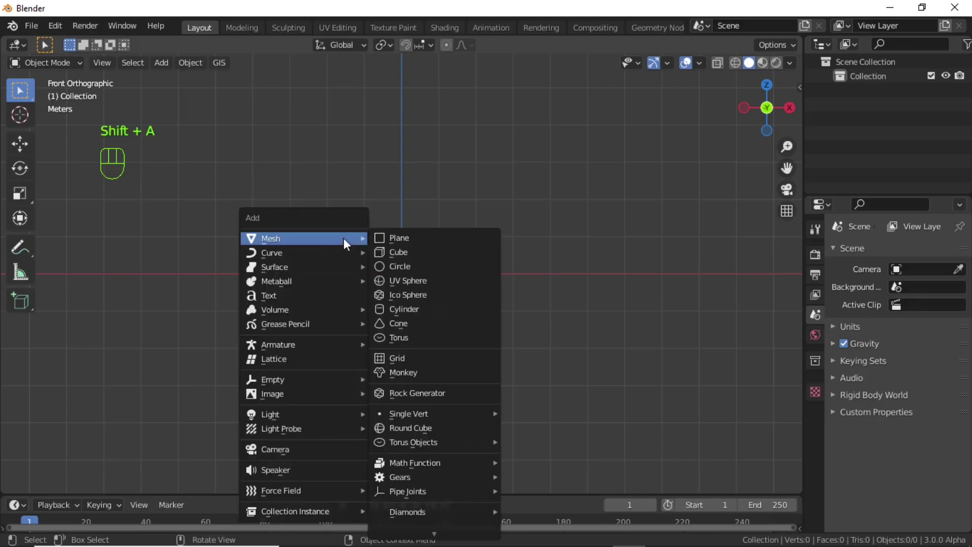
pyautogui.moveTo(272, 252)
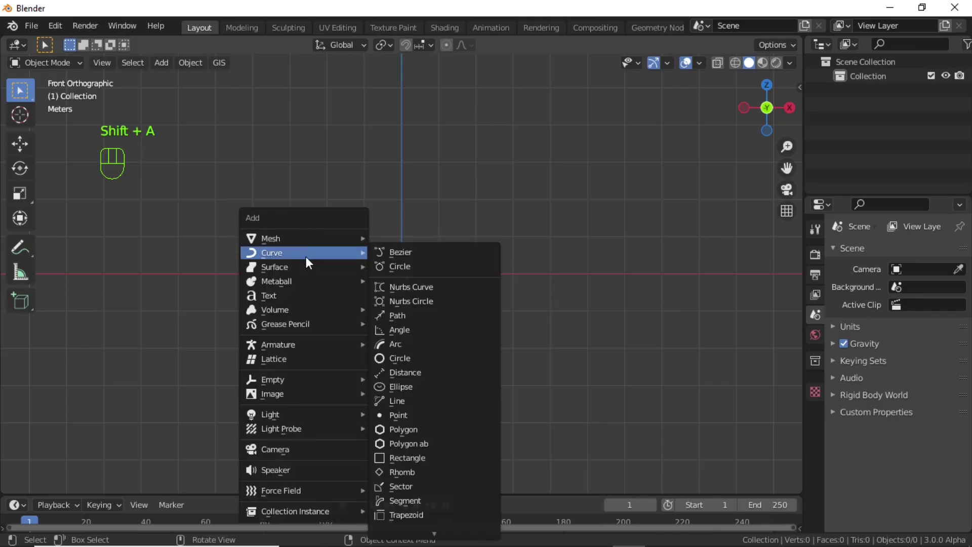
# Step: Add a Bezier curve and enter Edit Mode on its control points
pyautogui.click(410, 255)
pyautogui.moveTo(410, 261); pyautogui.dragTo(452, 318, button='middle')
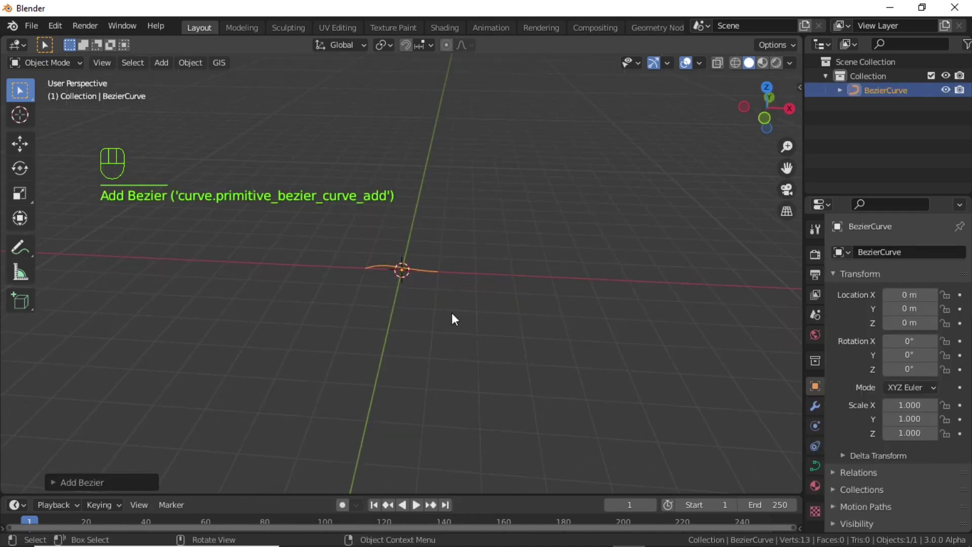
pyautogui.click(56, 61)
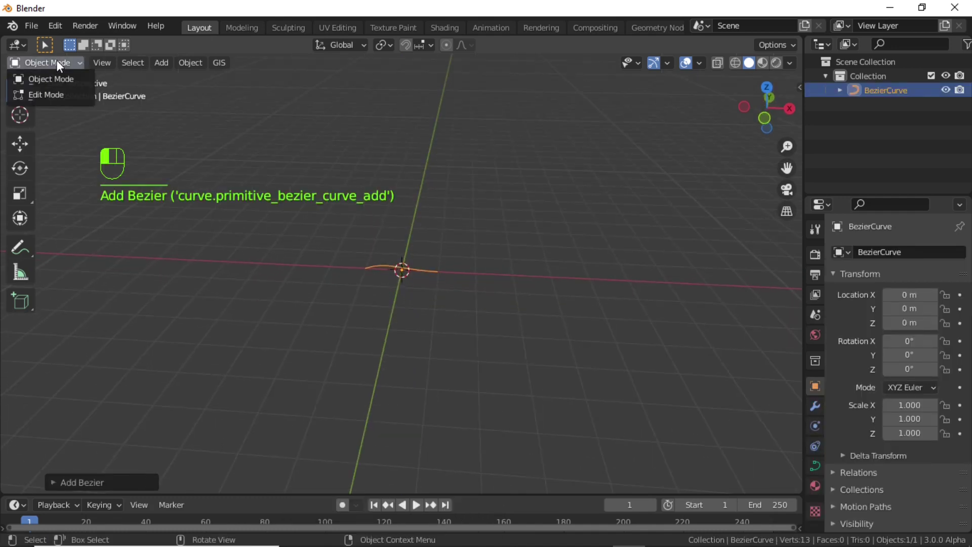
pyautogui.click(57, 93)
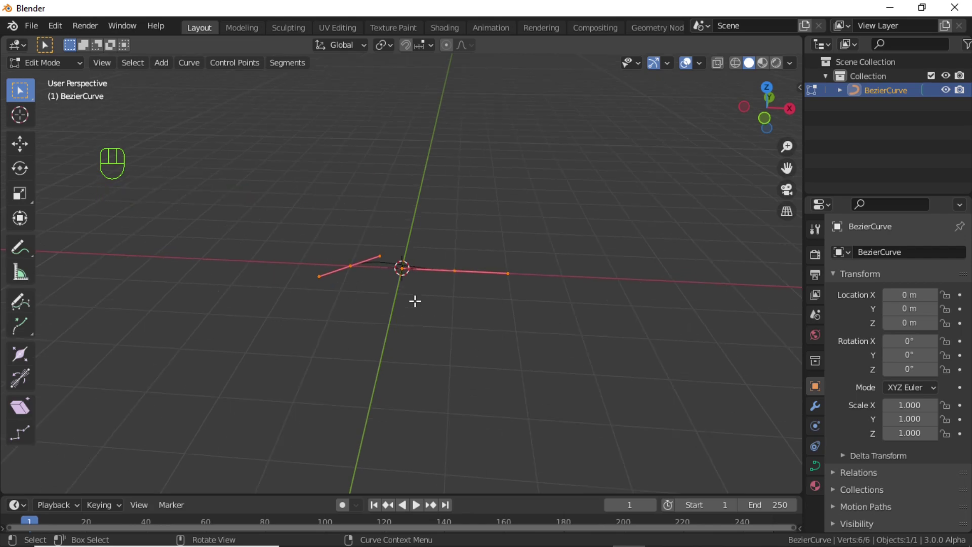
# Step: From top view, set all handle types to Vector so the curve flattens straight
pyautogui.press('KP_7')
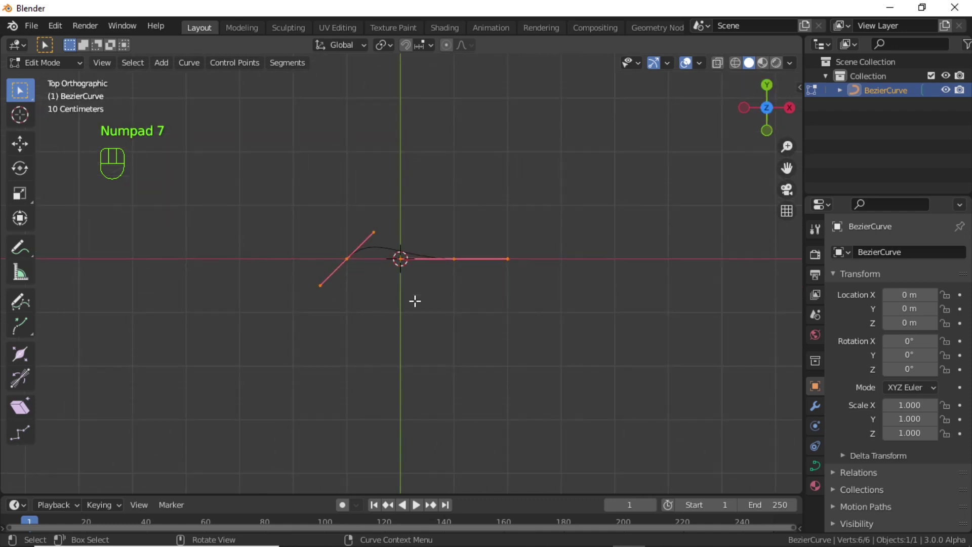
pyautogui.press('v')
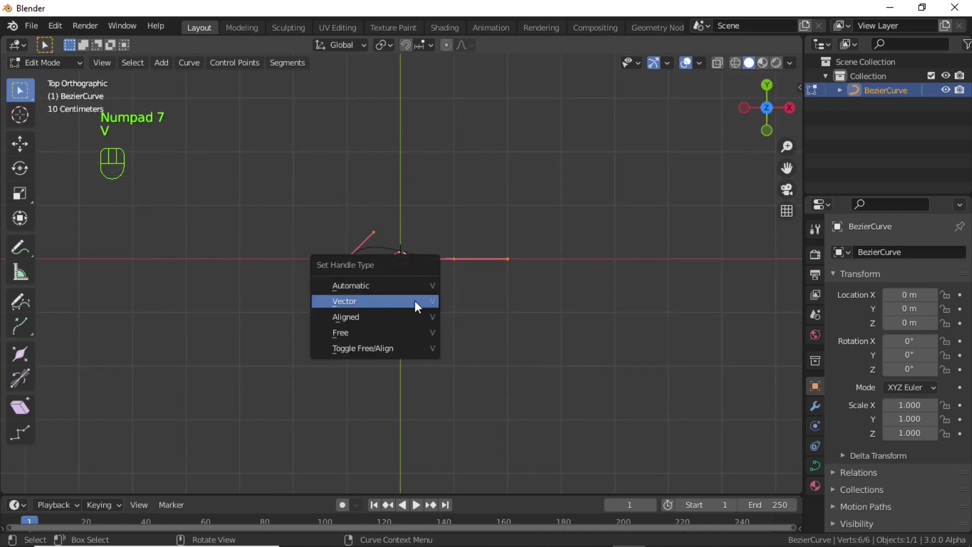
pyautogui.click(378, 308)
pyautogui.click(436, 283)
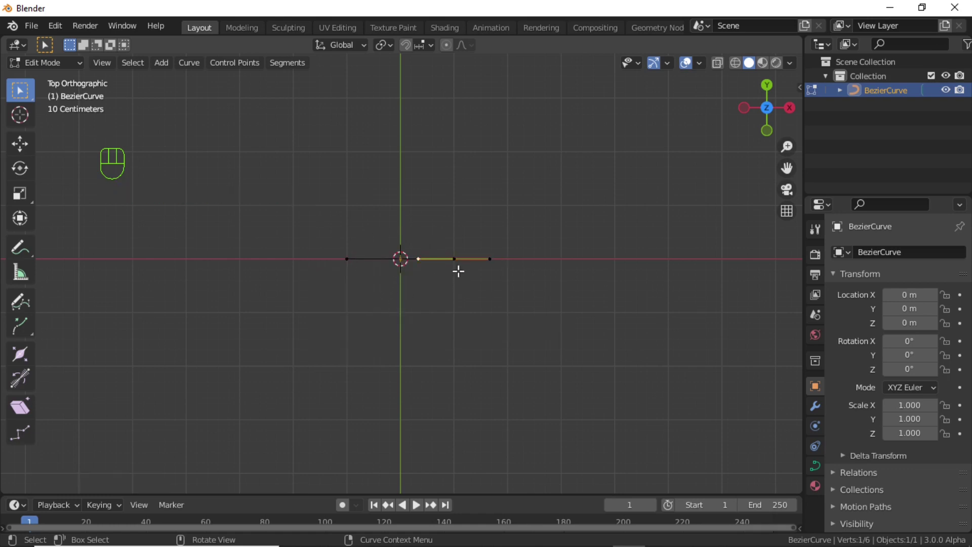
# Step: Snap the right-hand control point to the 3D cursor at the origin and view from the front
pyautogui.click(454, 260)
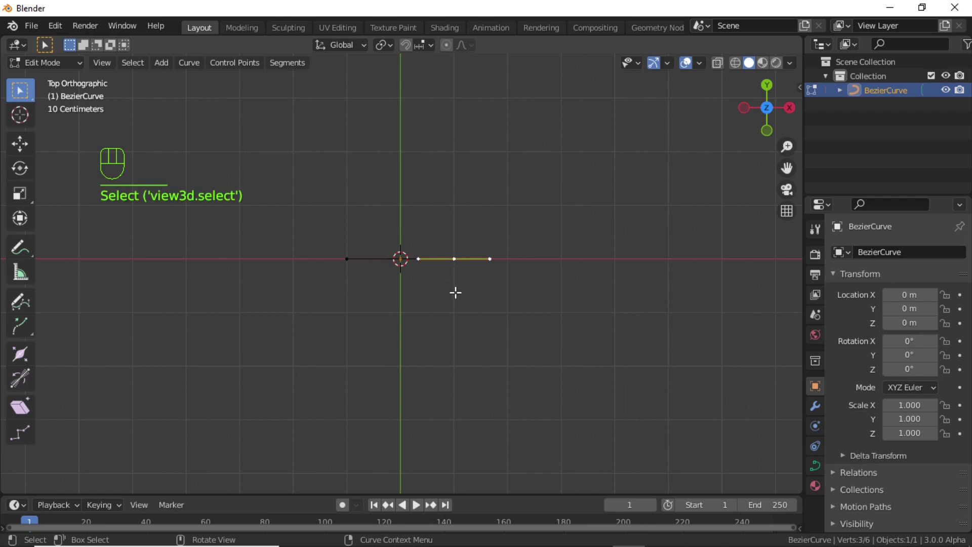
pyautogui.hotkey('shift', 's')
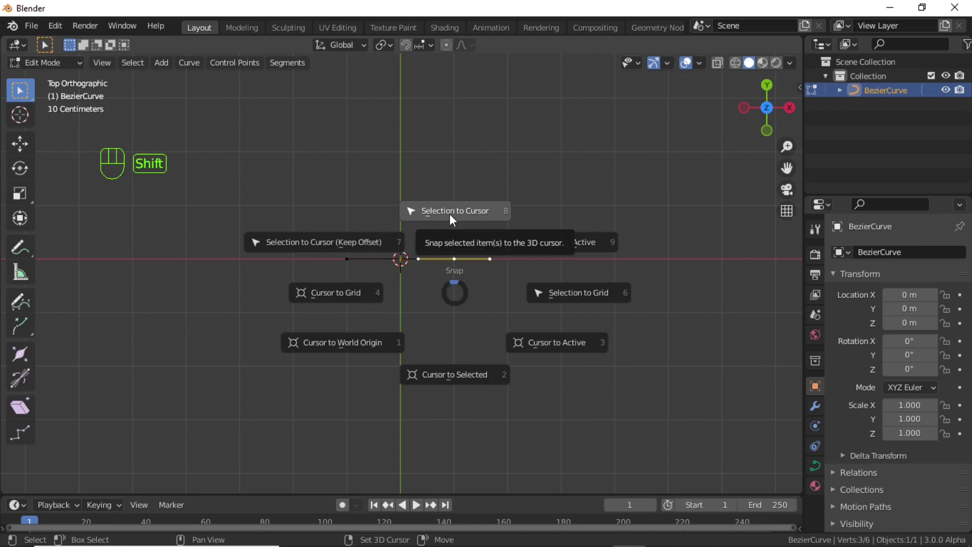
pyautogui.click(467, 213)
pyautogui.press('KP_1')
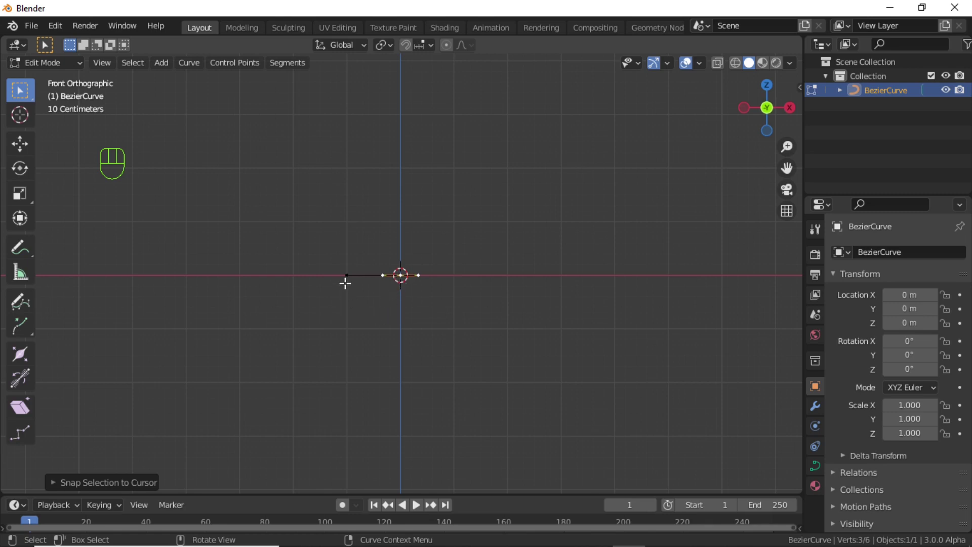
# Step: With pivot on the 3D Cursor, rotate the left control point 90 degrees about Y to stand the curve upright
pyautogui.click(346, 282)
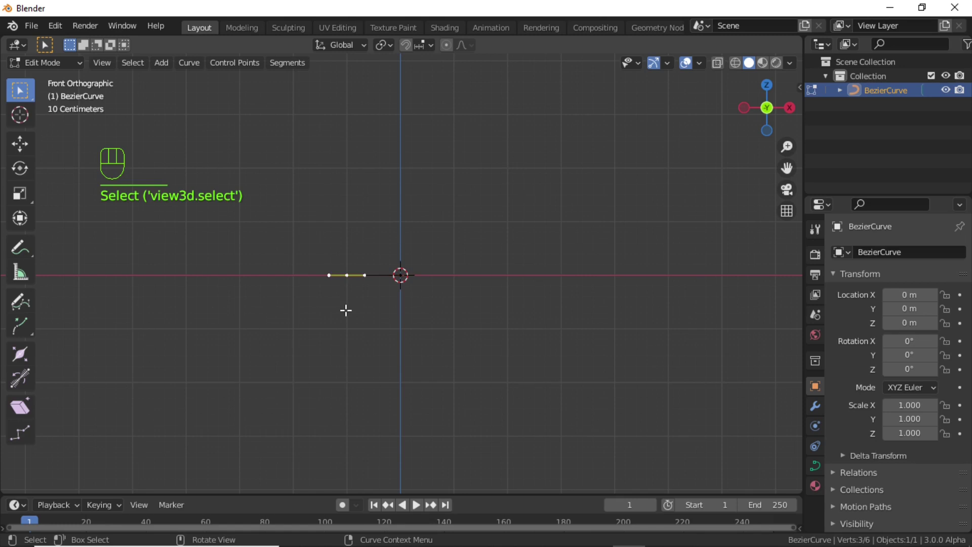
pyautogui.click(387, 45)
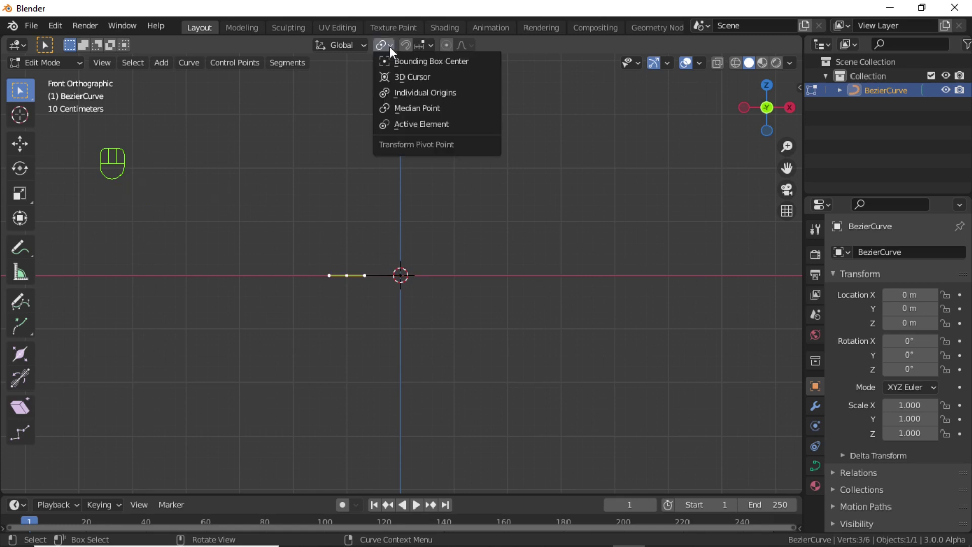
pyautogui.click(406, 78)
pyautogui.press('r')
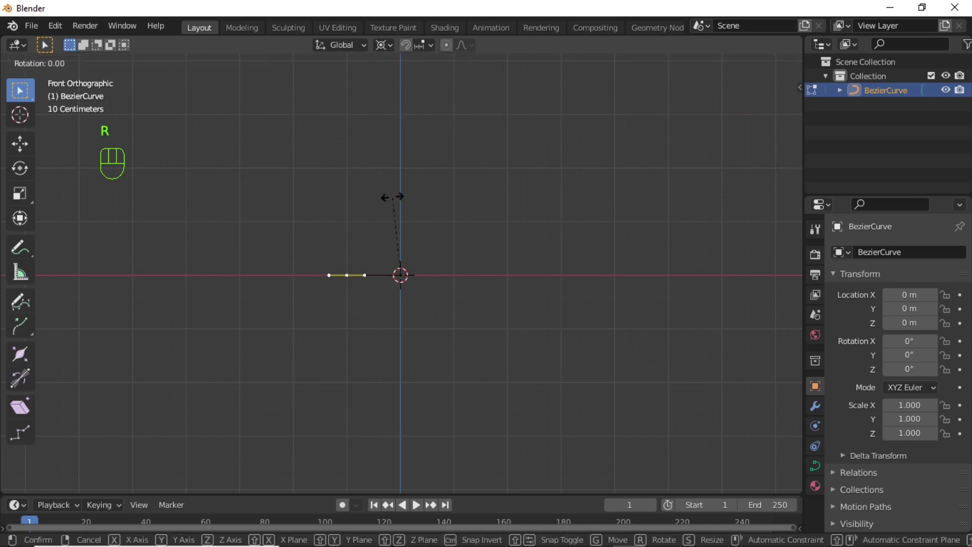
pyautogui.rightClick(456, 251)
pyautogui.press('r')
pyautogui.press('y')
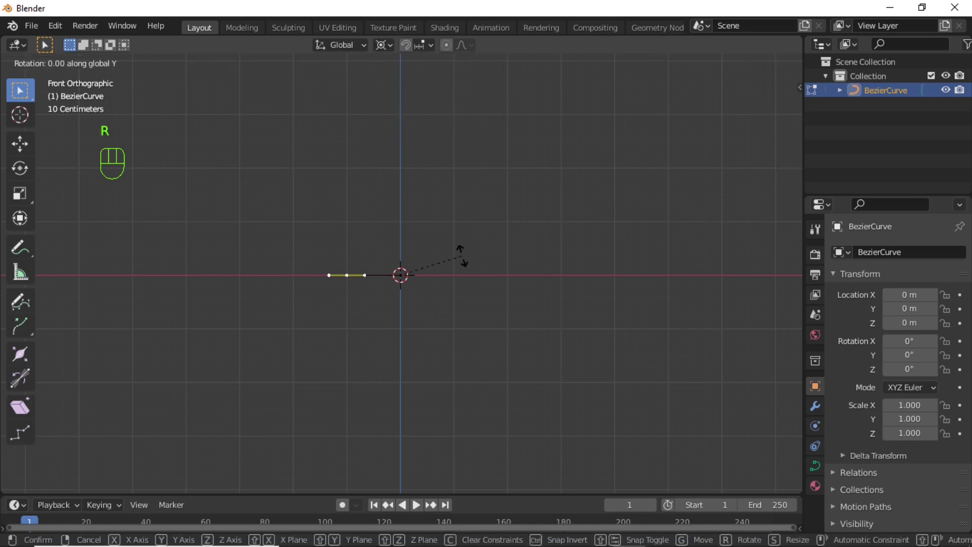
pyautogui.write('9')
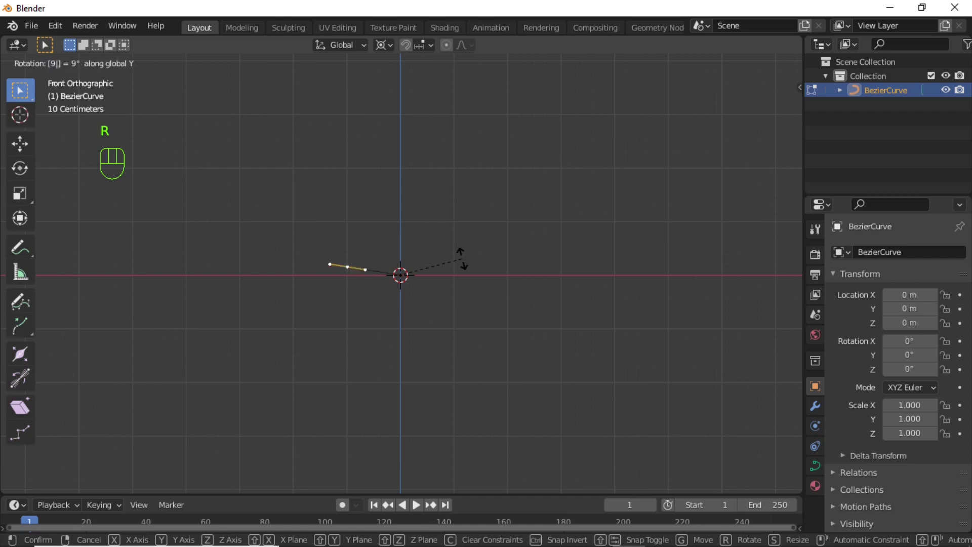
pyautogui.write('0')
pyautogui.press('Return')
# Step: Move the selected point higher along Z and leave curve editing
pyautogui.press('g')
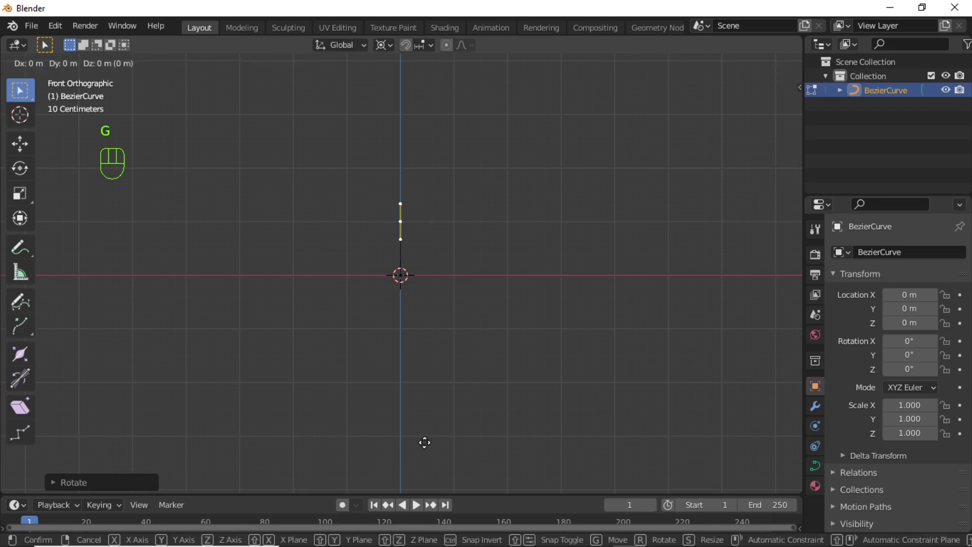
pyautogui.press('z')
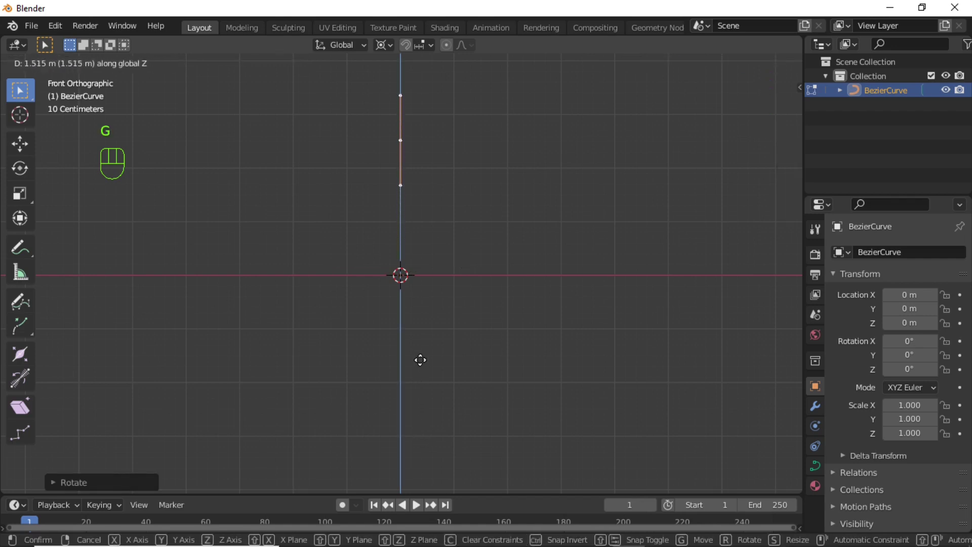
pyautogui.click(421, 327)
pyautogui.click(42, 60)
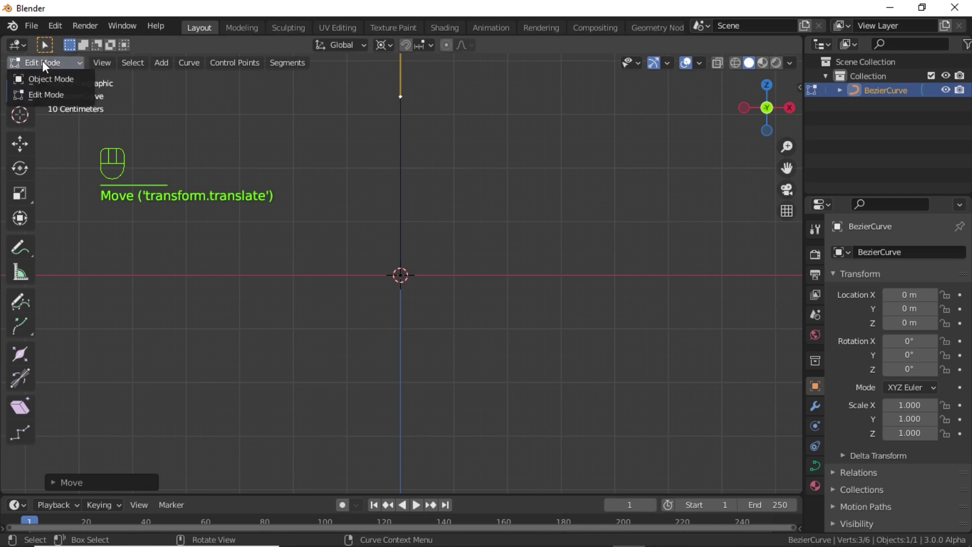
# Step: In Object Mode, add a single-bone armature at the origin beneath the curve
pyautogui.click(46, 79)
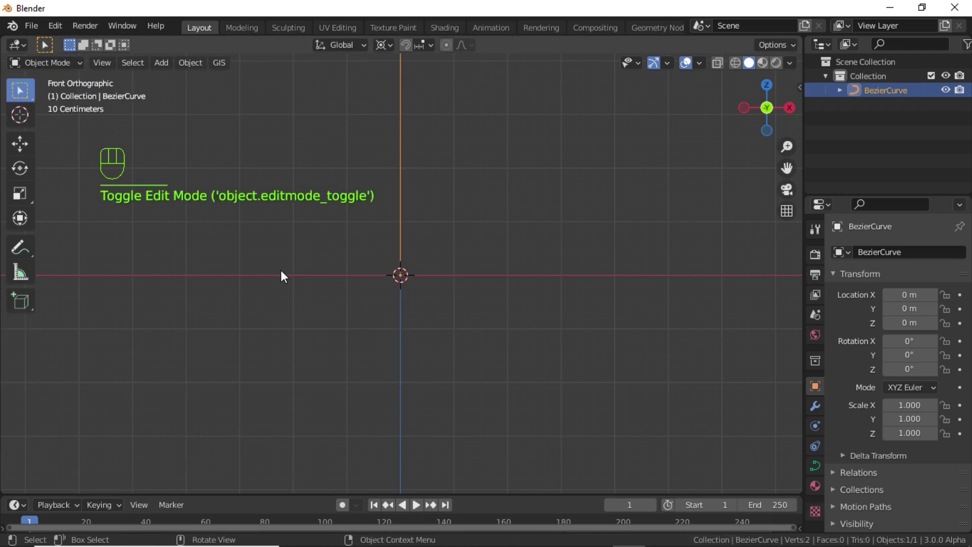
pyautogui.hotkey('shift', 'a')
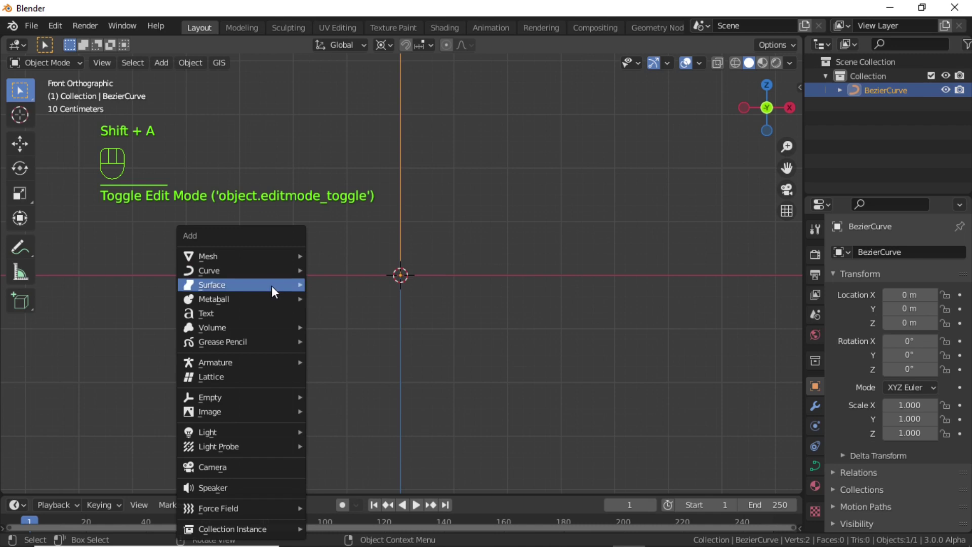
pyautogui.moveTo(215, 362)
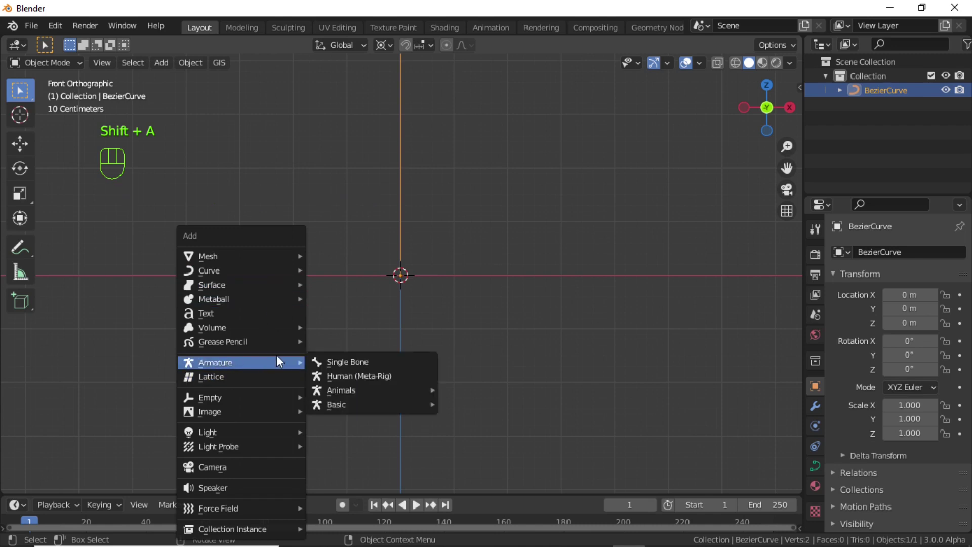
pyautogui.click(331, 362)
pyautogui.keyDown('shift'); pyautogui.moveTo(383, 254); pyautogui.dragTo(370, 292, button='middle'); pyautogui.keyUp('shift')
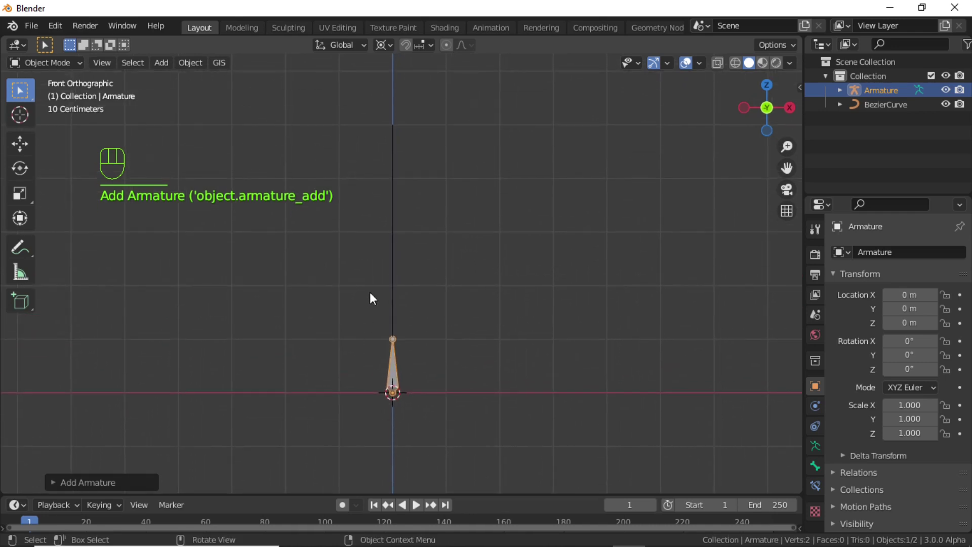
# Step: Snap the 3D cursor to the curve's top control point and return to Object Mode
pyautogui.click(392, 144)
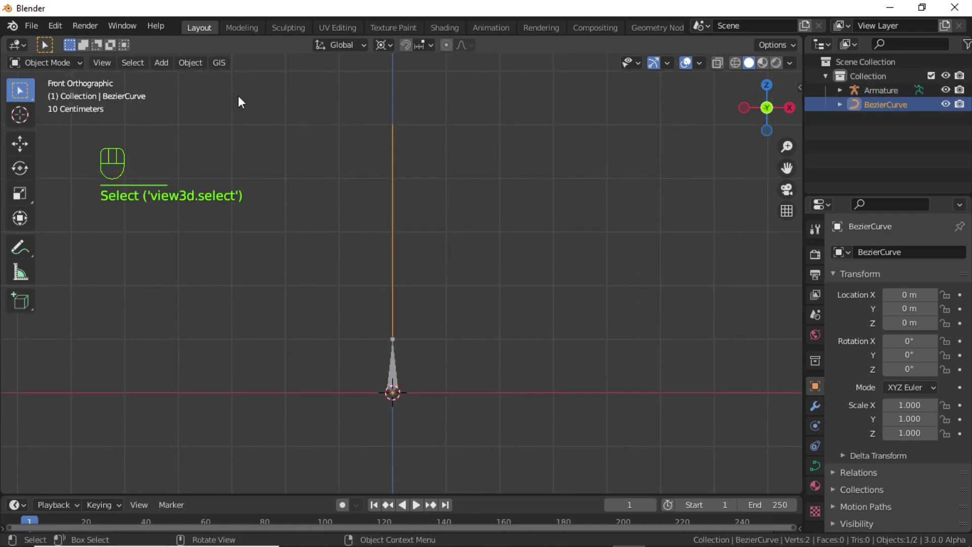
pyautogui.click(49, 62)
pyautogui.click(49, 93)
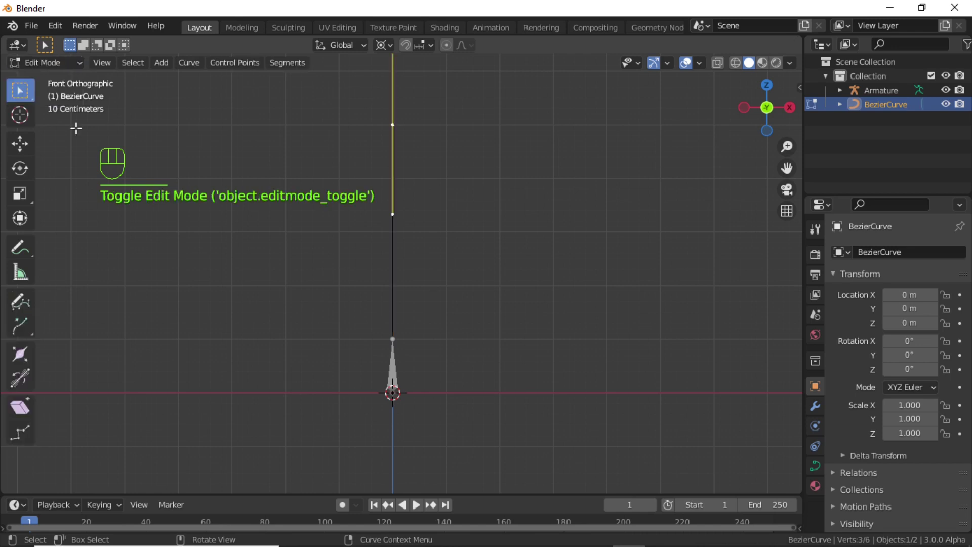
pyautogui.click(393, 127)
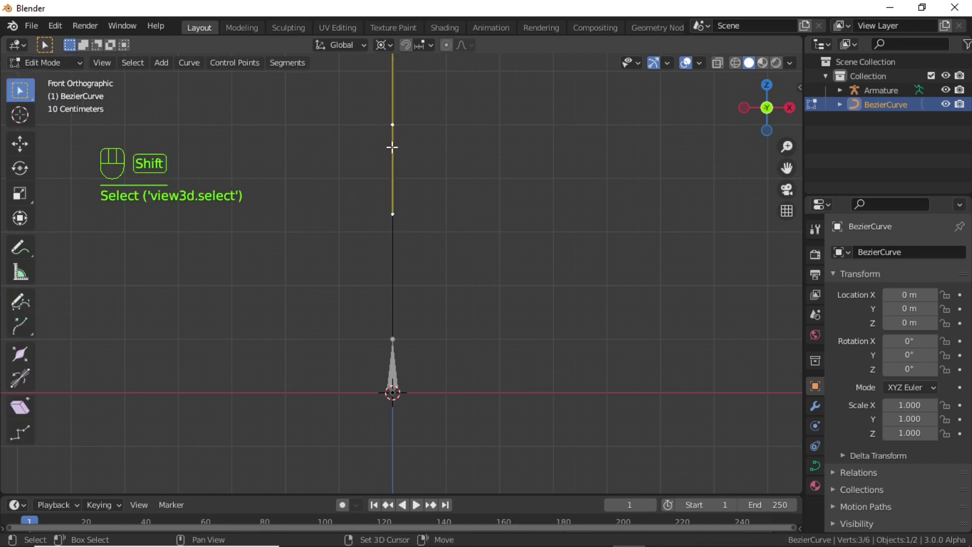
pyautogui.hotkey('shift', 's')
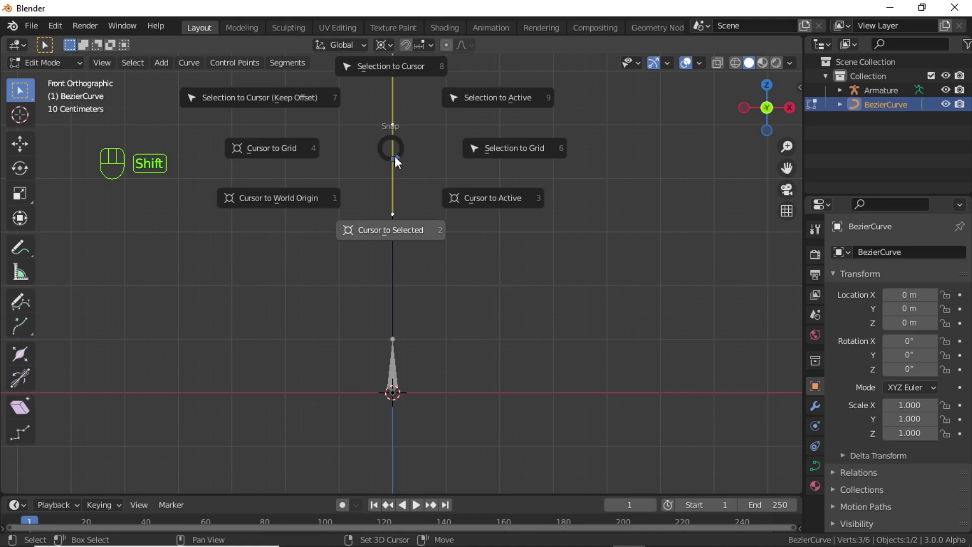
pyautogui.click(400, 230)
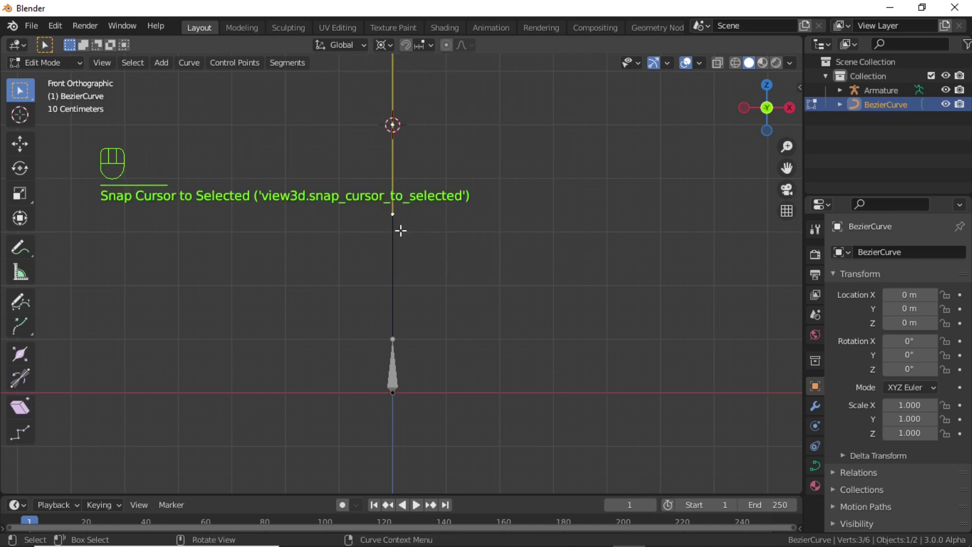
pyautogui.press('Tab')
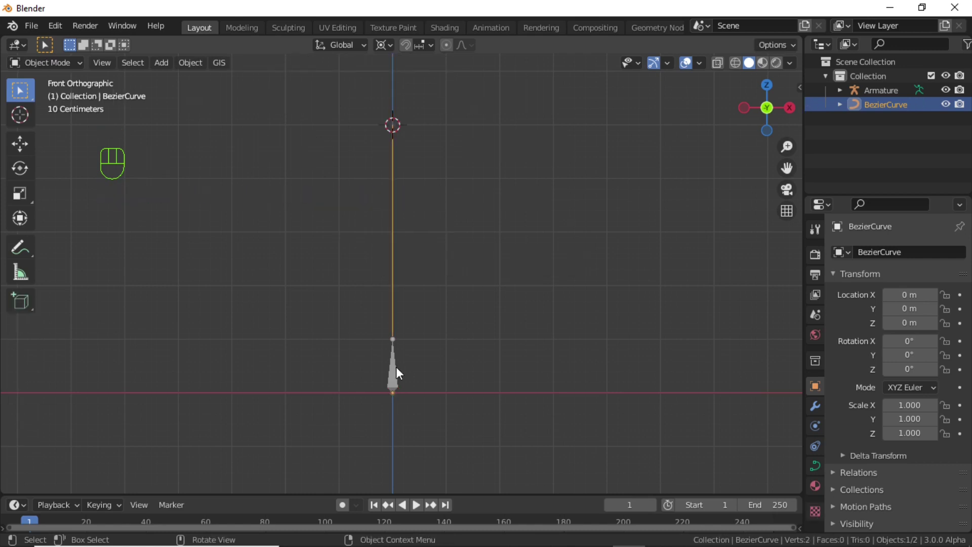
# Step: Edit the armature, snap the bone's tip up to the 3D cursor, and select the whole bone
pyautogui.click(395, 366)
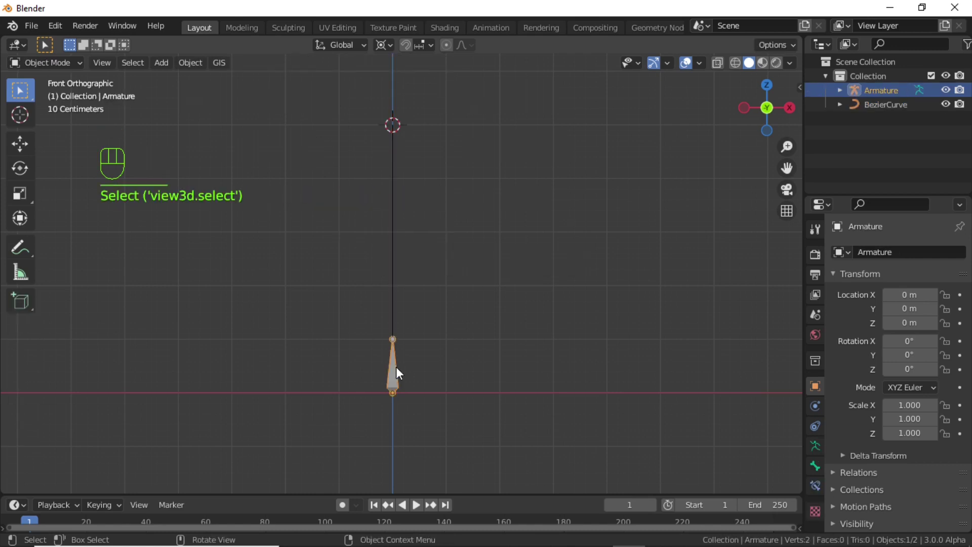
pyautogui.click(63, 64)
pyautogui.click(62, 95)
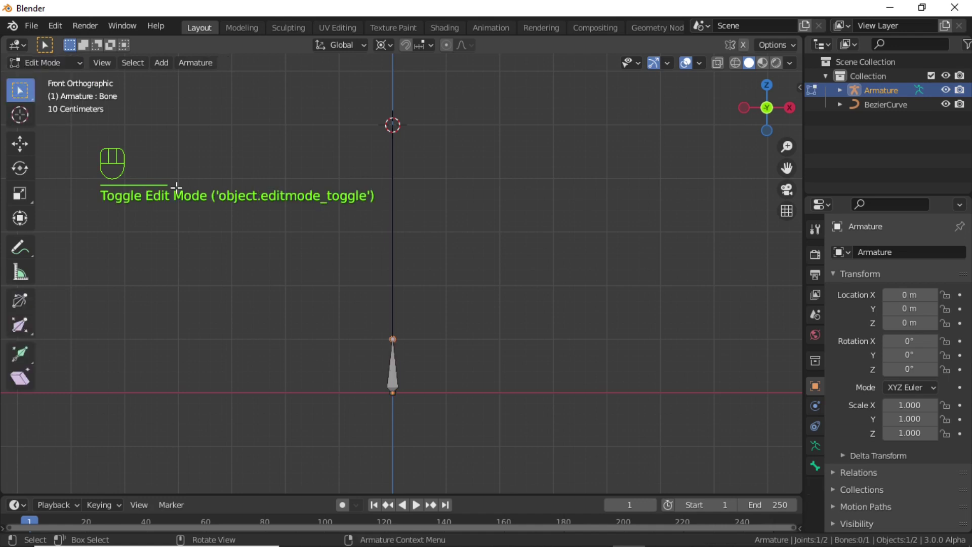
pyautogui.click(394, 345)
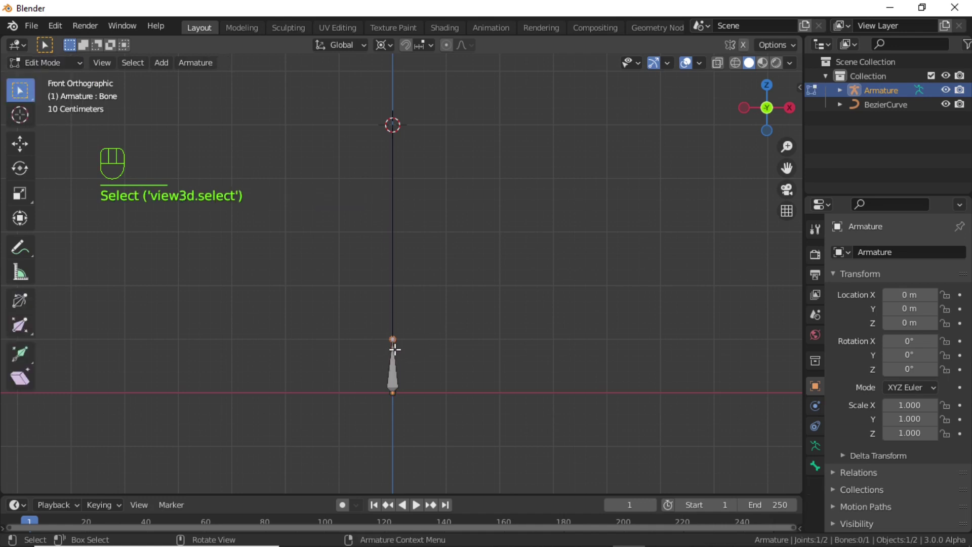
pyautogui.hotkey('shift', 's')
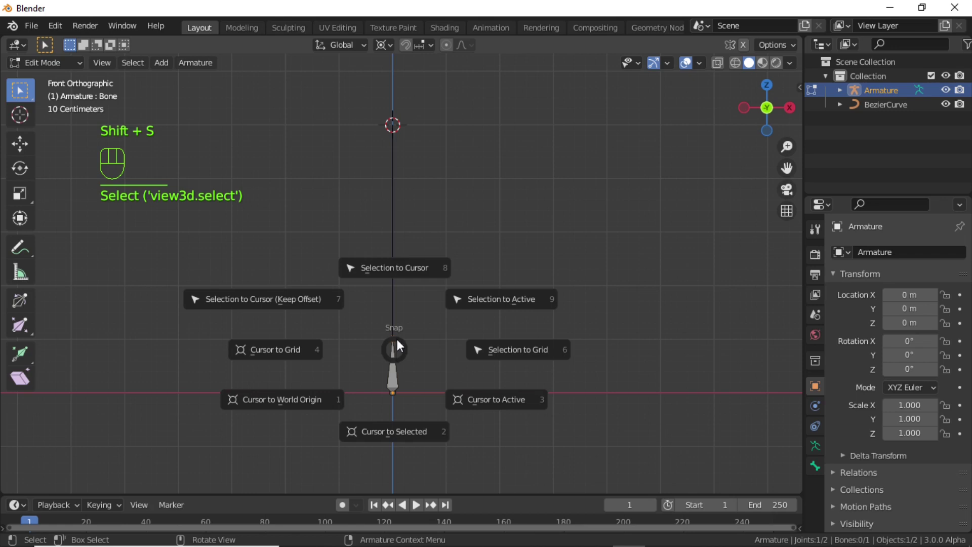
pyautogui.click(397, 271)
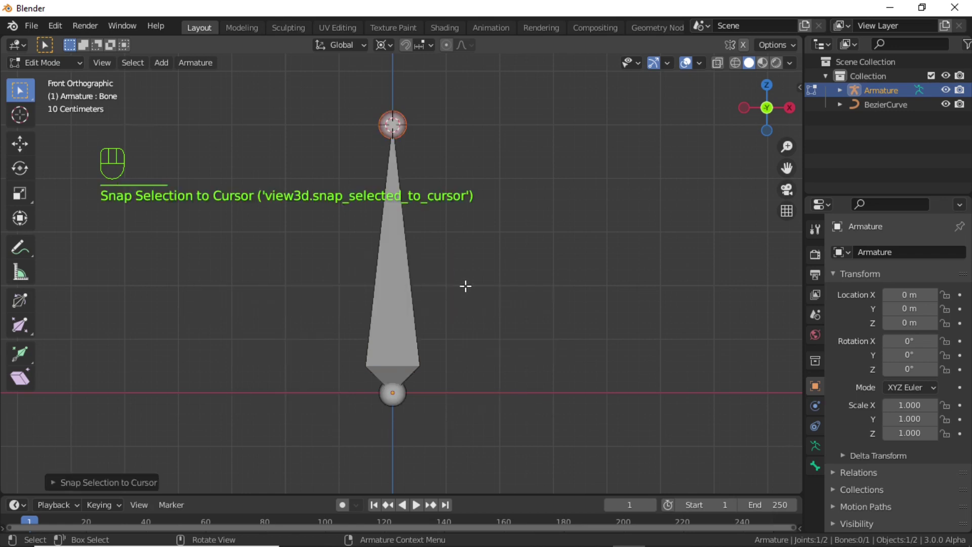
pyautogui.press('a')
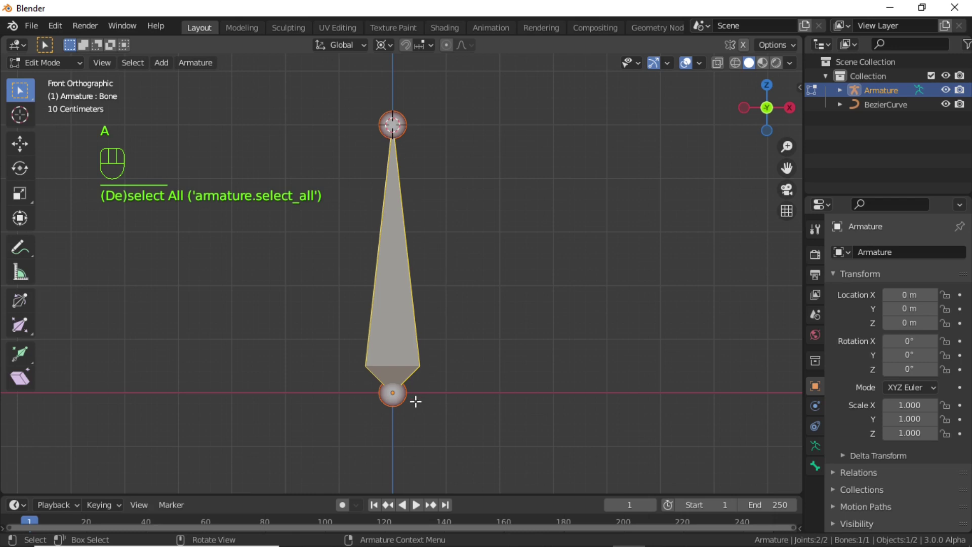
# Step: Subdivide the bone with Number of Cuts 20, producing a 21-bone chain
pyautogui.rightClick(435, 196)
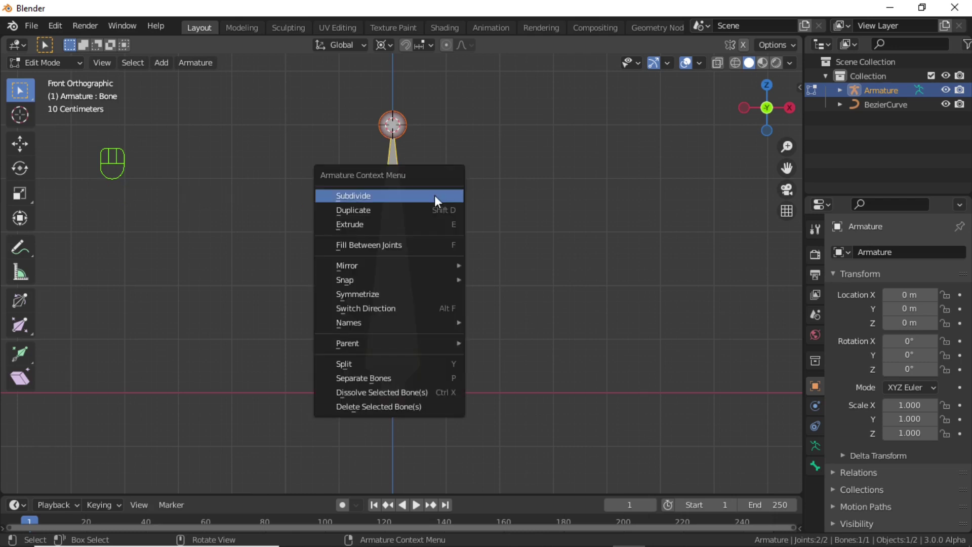
pyautogui.click(390, 198)
pyautogui.click(53, 481)
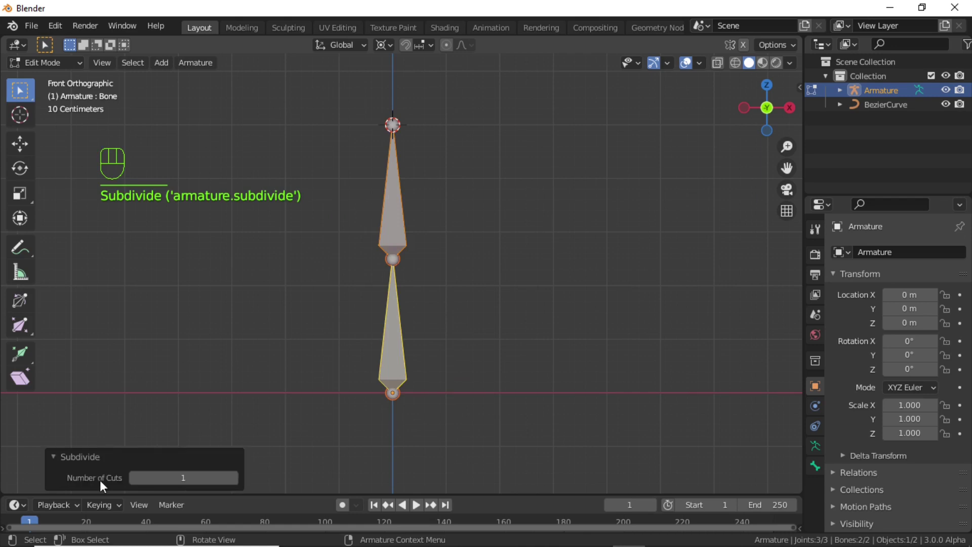
pyautogui.doubleClick(100, 481)
pyautogui.write('10')
pyautogui.press('Return')
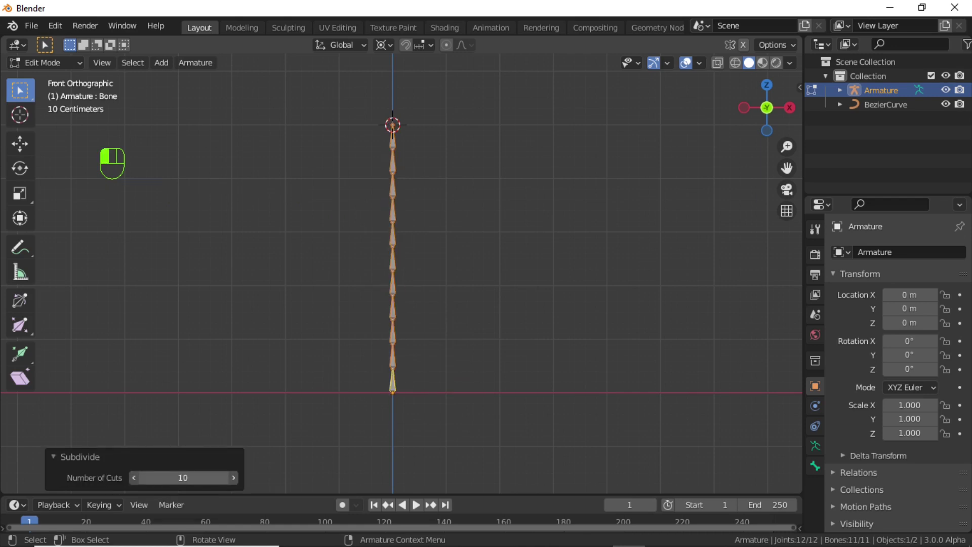
pyautogui.doubleClick(182, 478)
pyautogui.write('20')
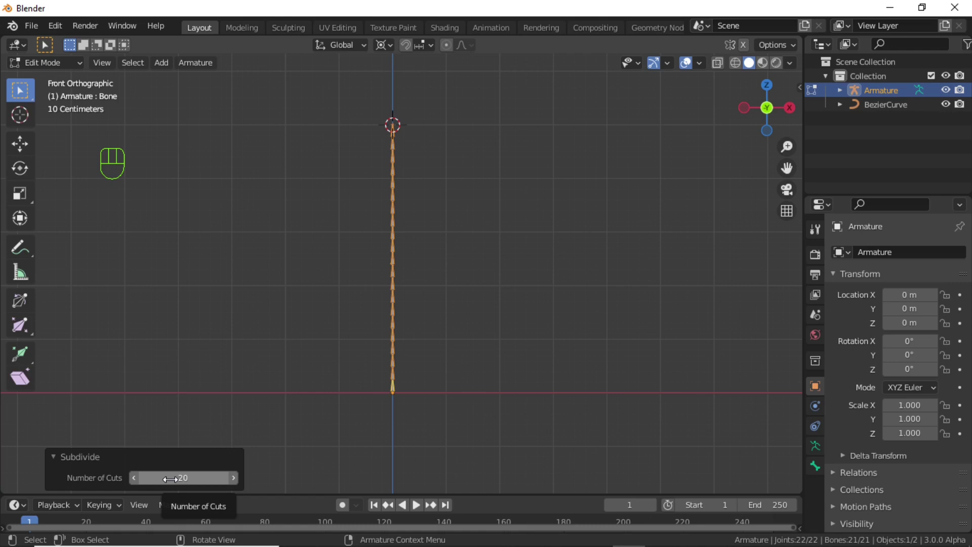
pyautogui.press('Return')
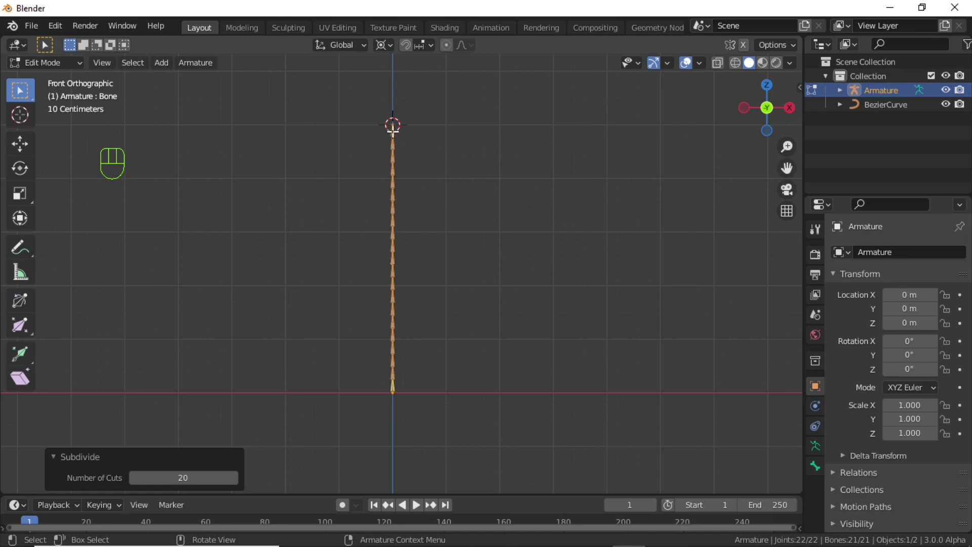
# Step: Select Bone.001 at the top and switch the armature into Pose Mode
pyautogui.click(395, 156)
pyautogui.scroll(1, 395, 156)
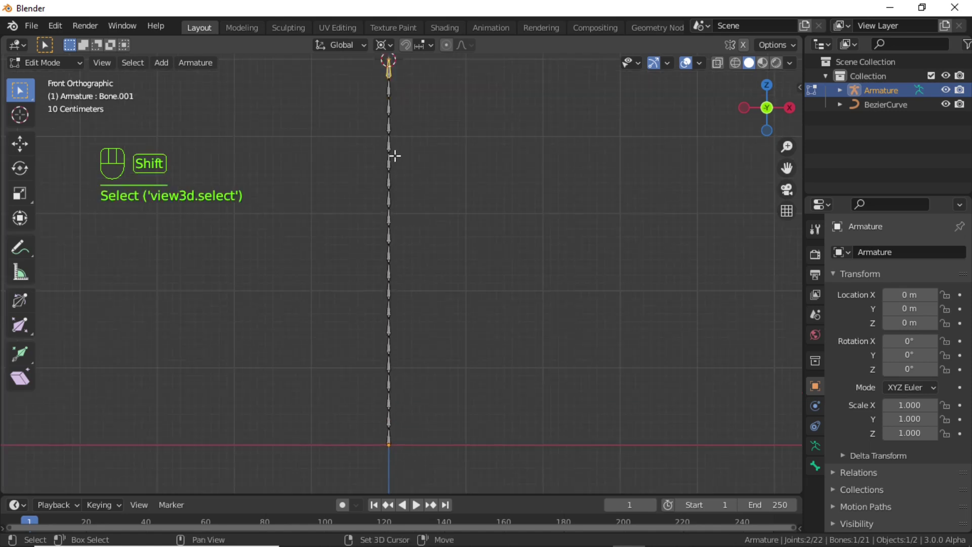
pyautogui.keyDown('shift'); pyautogui.moveTo(395, 156); pyautogui.dragTo(401, 236, button='middle'); pyautogui.keyUp('shift')
pyautogui.click(47, 63)
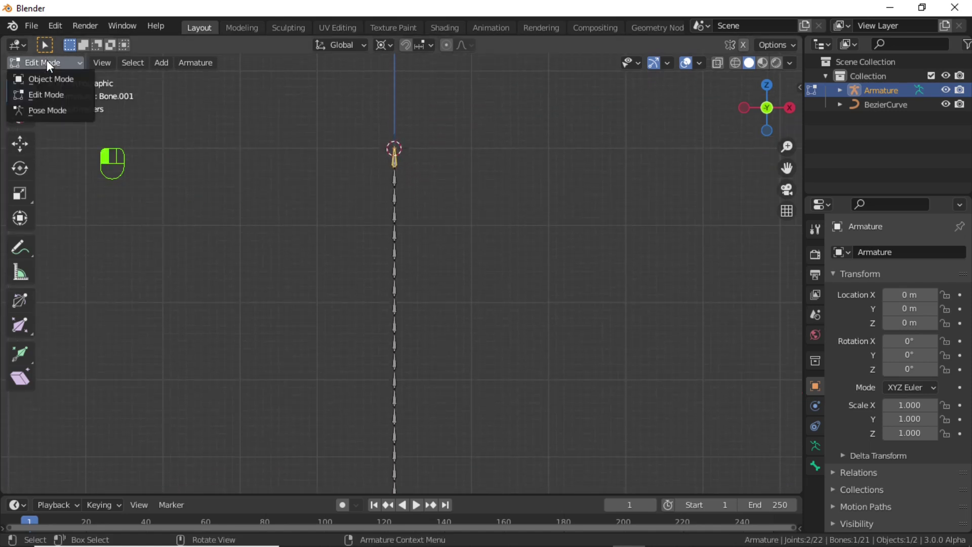
pyautogui.click(47, 110)
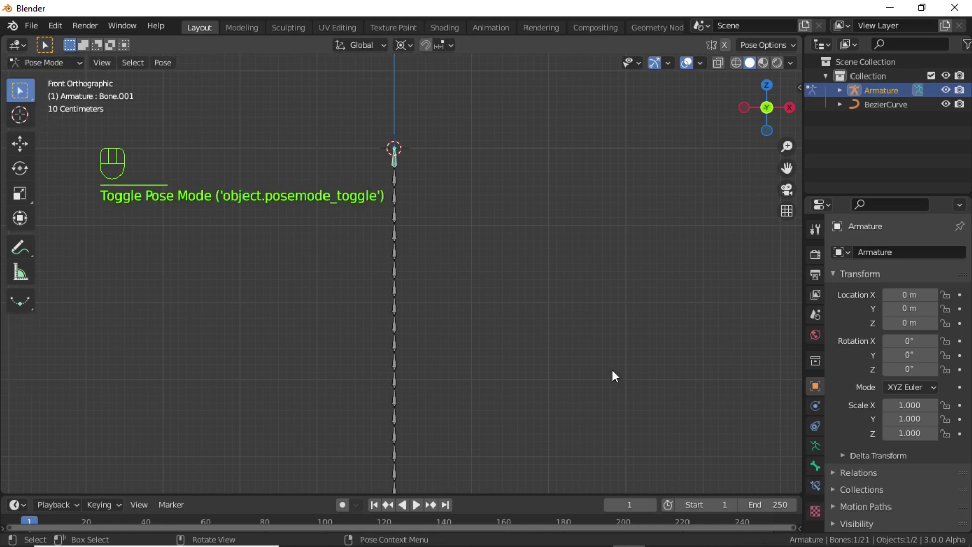
# Step: Enable Names under the armature's Viewport Display to label every bone
pyautogui.click(817, 448)
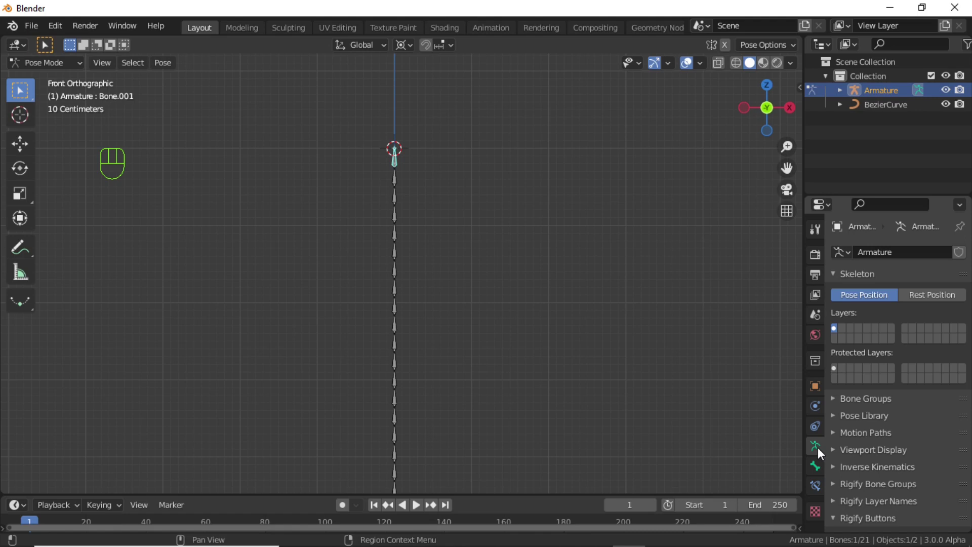
pyautogui.scroll(-3, 893, 426)
pyautogui.scroll(-2, 893, 426)
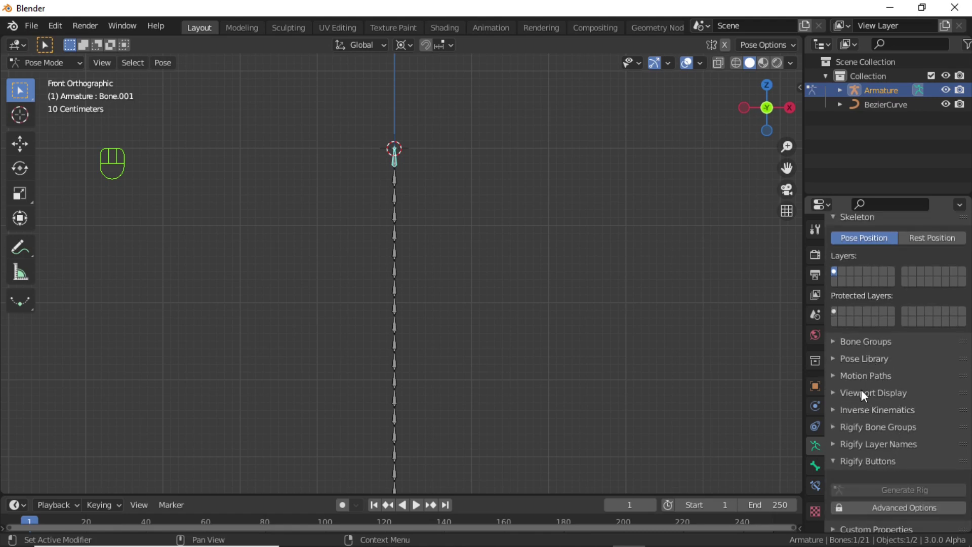
pyautogui.click(837, 394)
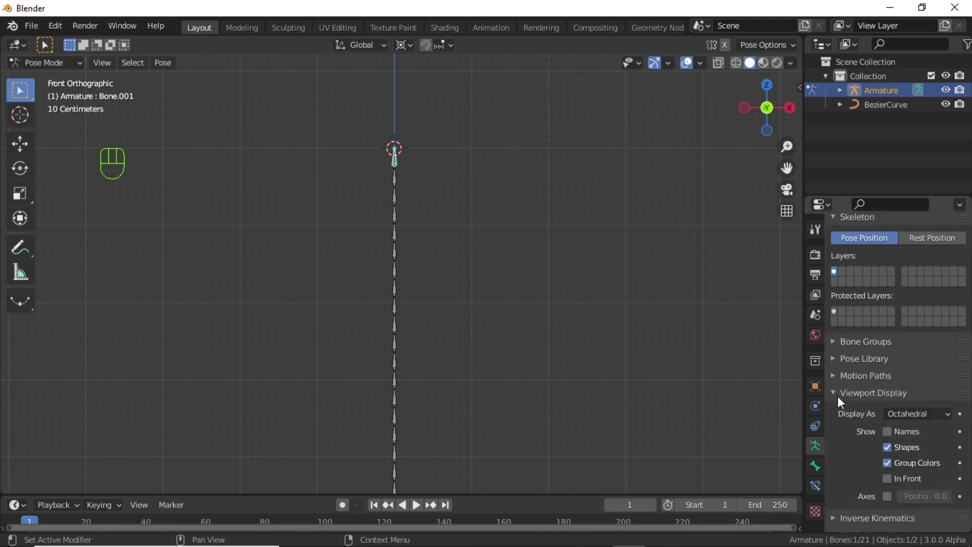
pyautogui.click(890, 432)
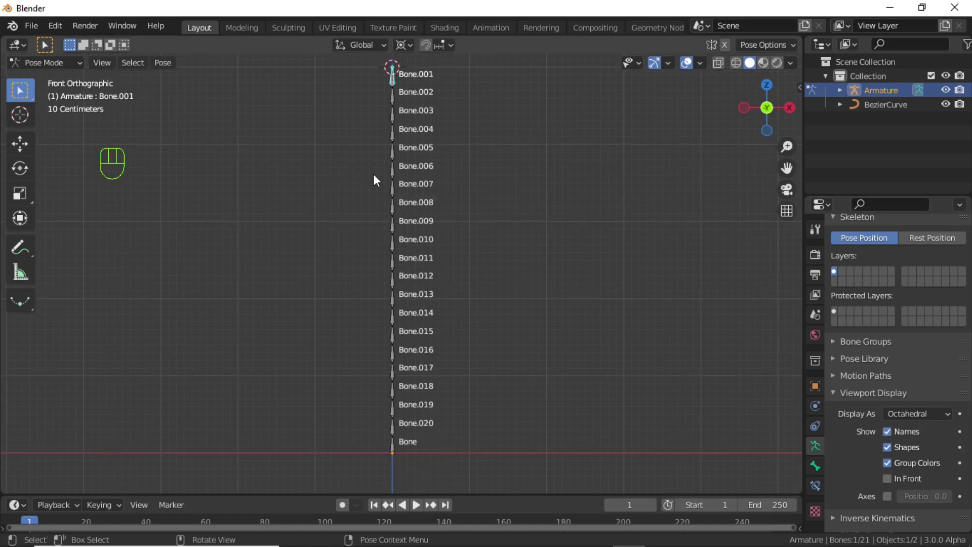
pyautogui.keyDown('shift'); pyautogui.moveTo(396, 202); pyautogui.dragTo(398, 213, button='middle'); pyautogui.keyUp('shift')
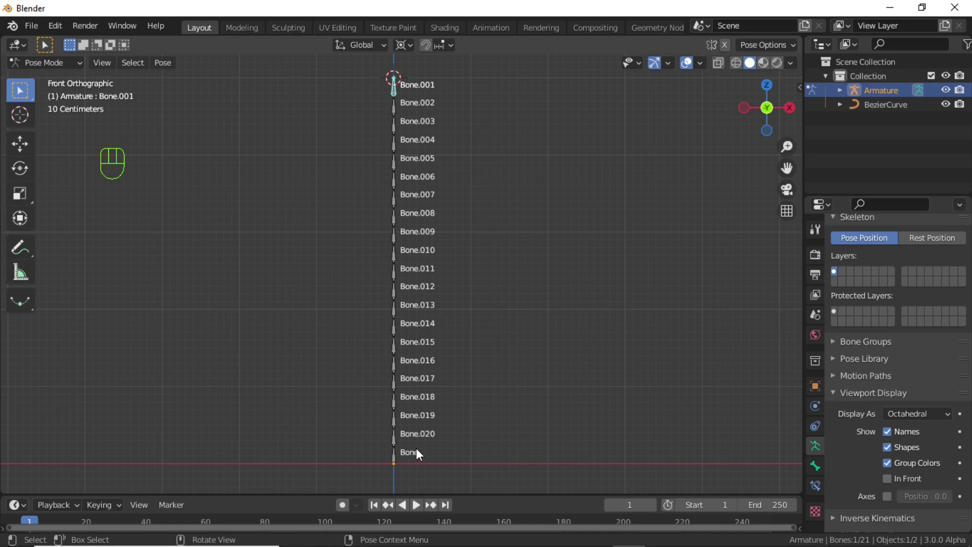
# Step: Add a Spline IK bone constraint to Bone.001 targeting BezierCurve
pyautogui.click(815, 487)
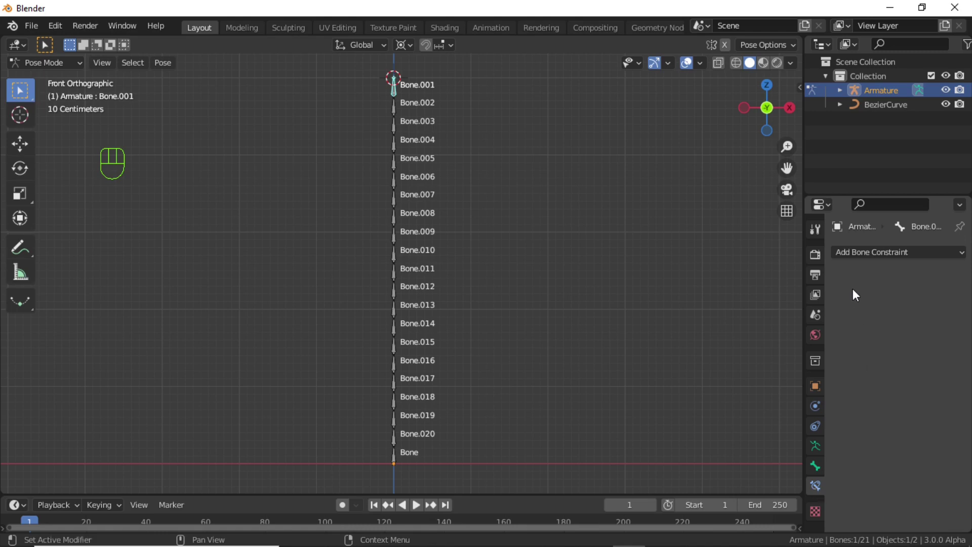
pyautogui.click(853, 258)
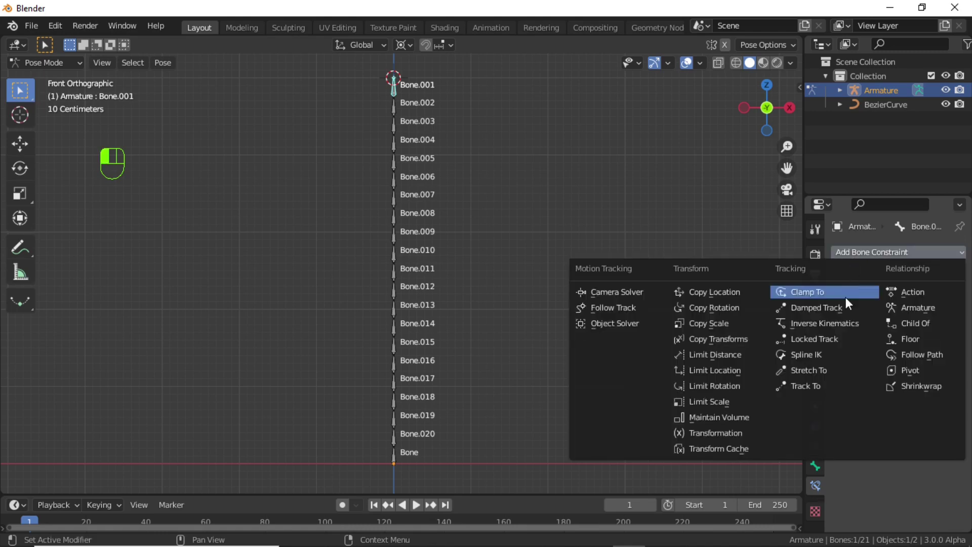
pyautogui.click(812, 356)
pyautogui.click(915, 298)
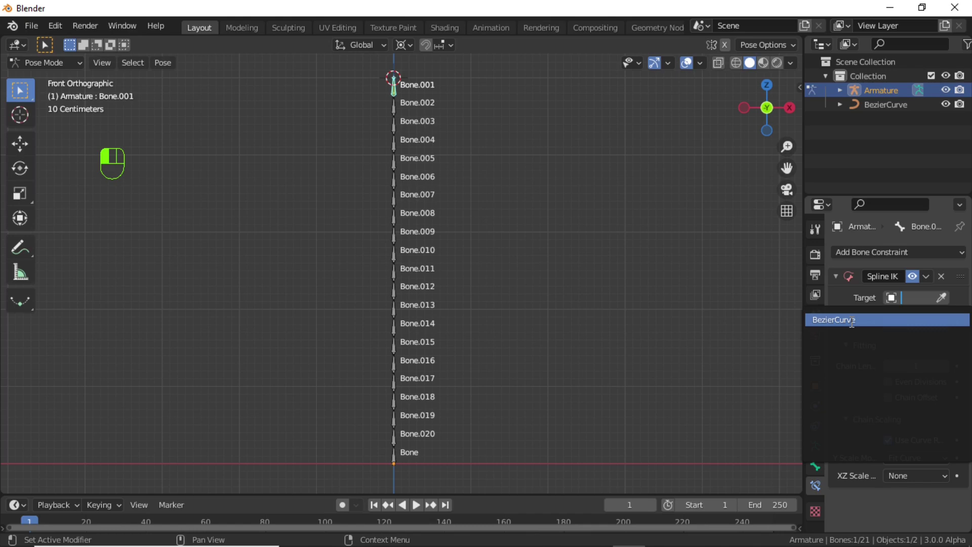
pyautogui.click(828, 321)
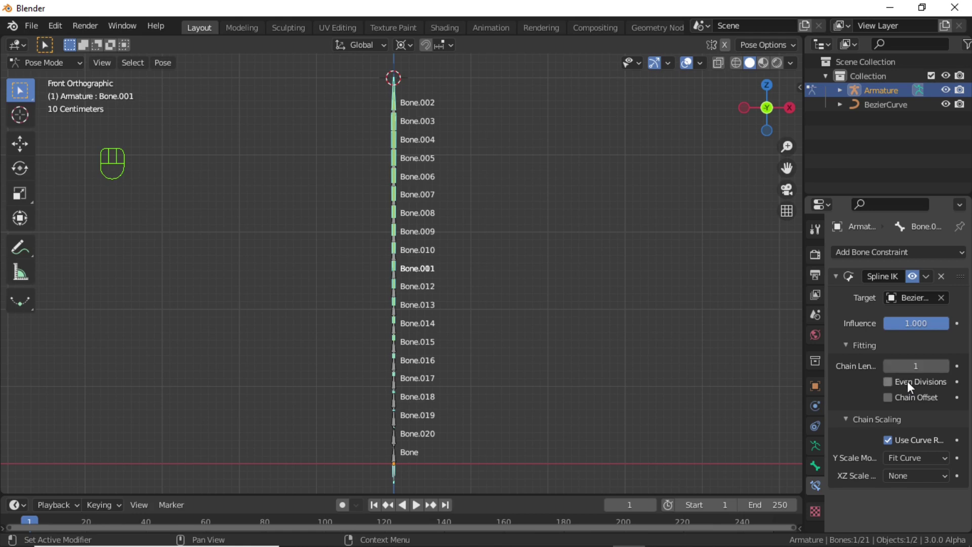
# Step: Set the Spline IK Chain Length to 21 so the whole chain follows the curve
pyautogui.doubleClick(916, 367)
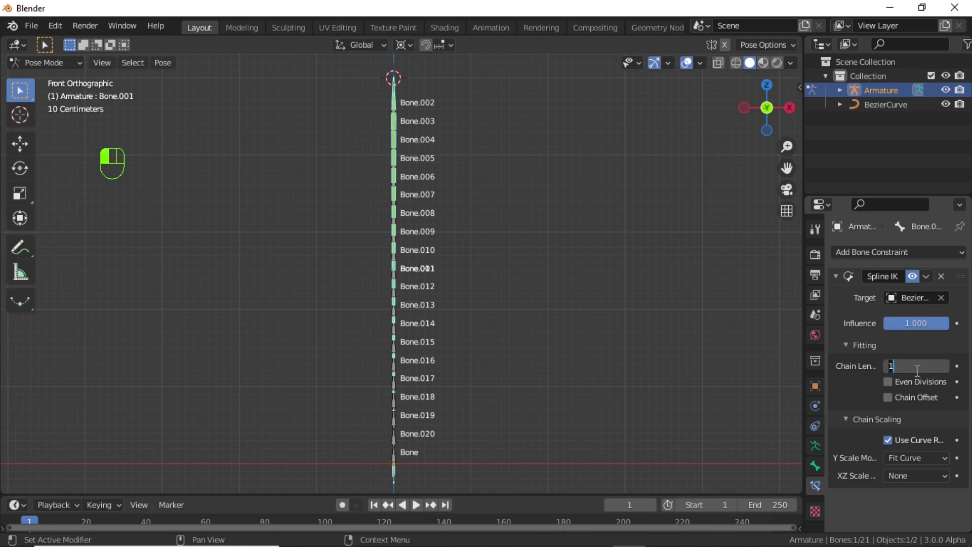
pyautogui.press('BackSpace')
pyautogui.write('21')
pyautogui.press('Return')
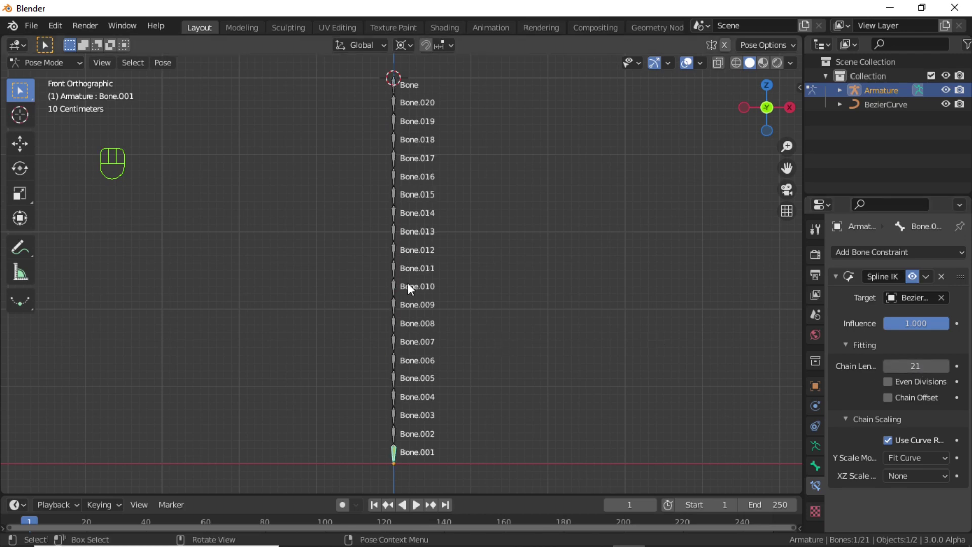
pyautogui.scroll(2, 408, 282)
# Step: Leave the armature for Object Mode and enter Edit Mode on the BezierCurve
pyautogui.keyDown('shift'); pyautogui.moveTo(393, 176); pyautogui.dragTo(407, 243, button='middle'); pyautogui.keyUp('shift')
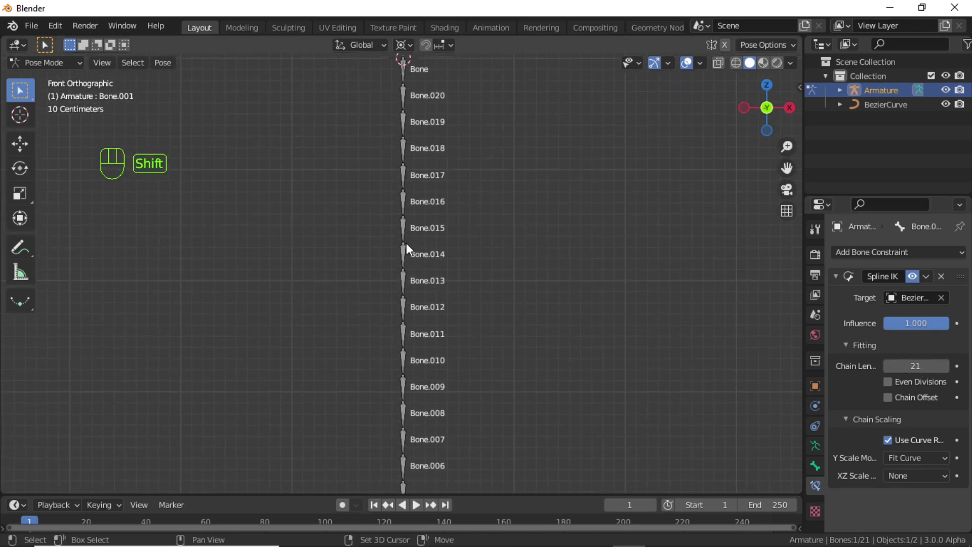
pyautogui.click(53, 61)
pyautogui.click(52, 77)
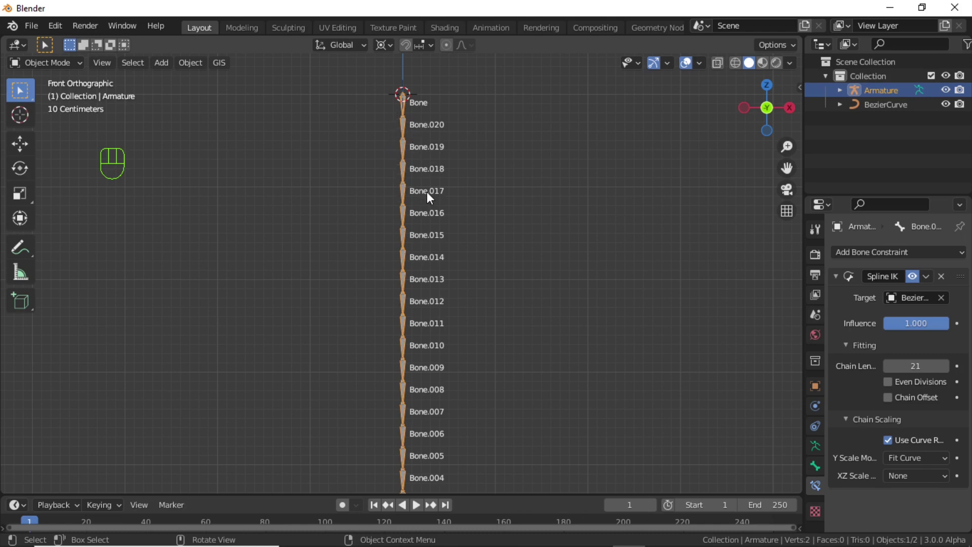
pyautogui.click(876, 108)
pyautogui.click(48, 63)
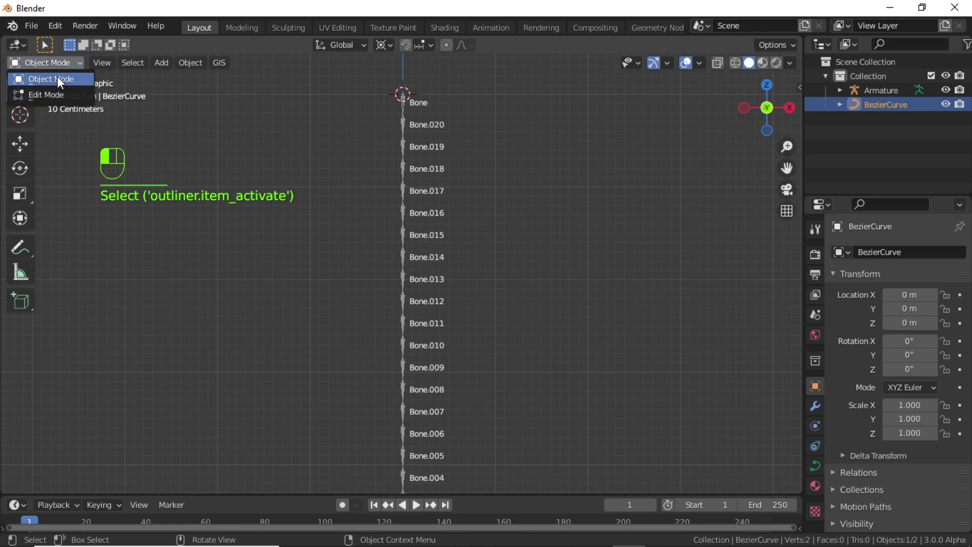
pyautogui.click(58, 95)
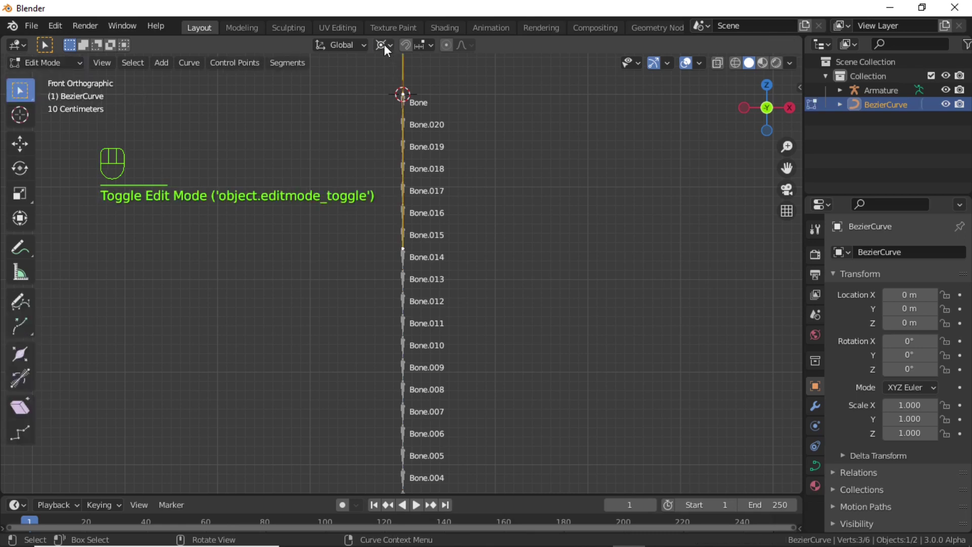
# Step: Set the transform pivot to Median Point and select the curve's top control point
pyautogui.click(383, 44)
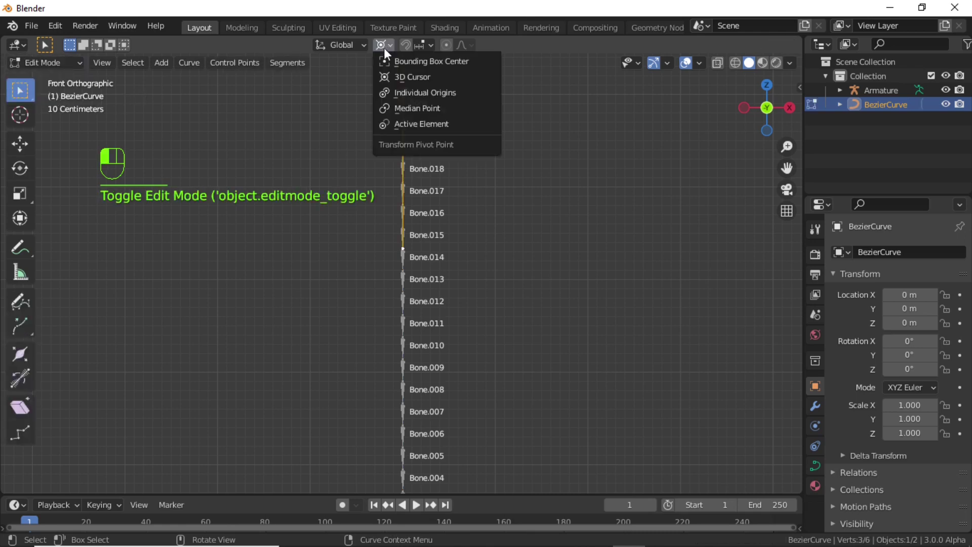
pyautogui.click(393, 108)
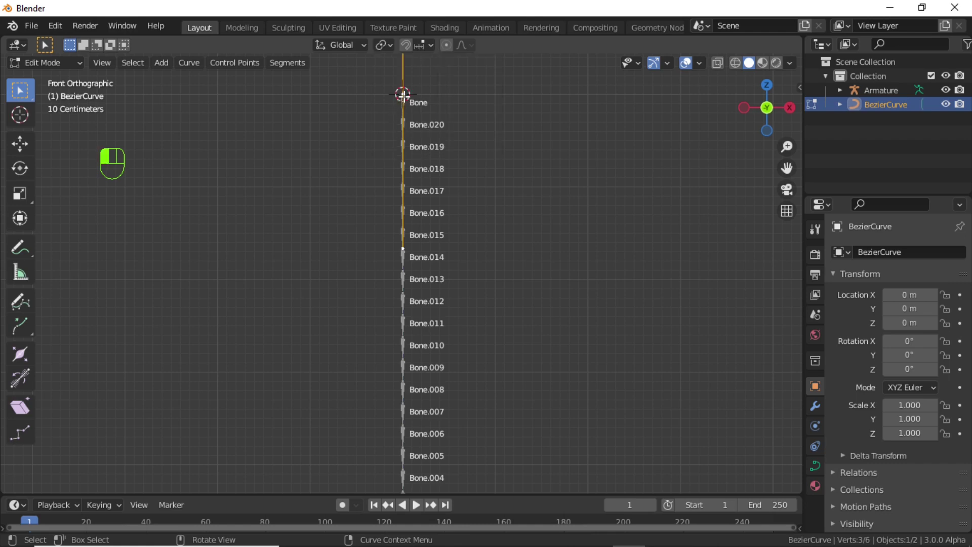
pyautogui.click(405, 94)
# Step: Rotate the top point's handle about 60° so the bone chain bends leftward
pyautogui.press('r')
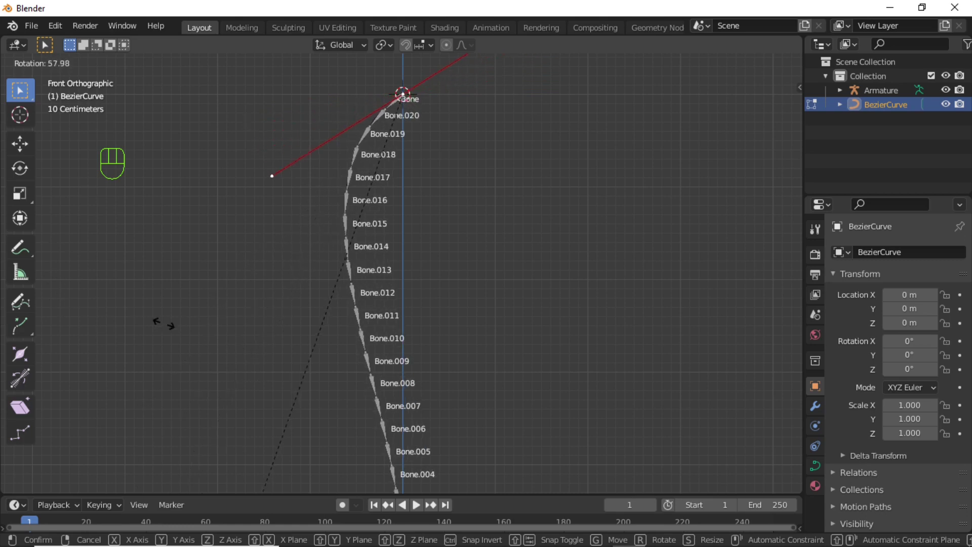
pyautogui.click(145, 326)
pyautogui.keyDown('shift'); pyautogui.moveTo(338, 201); pyautogui.dragTo(366, 228, button='middle'); pyautogui.keyUp('shift')
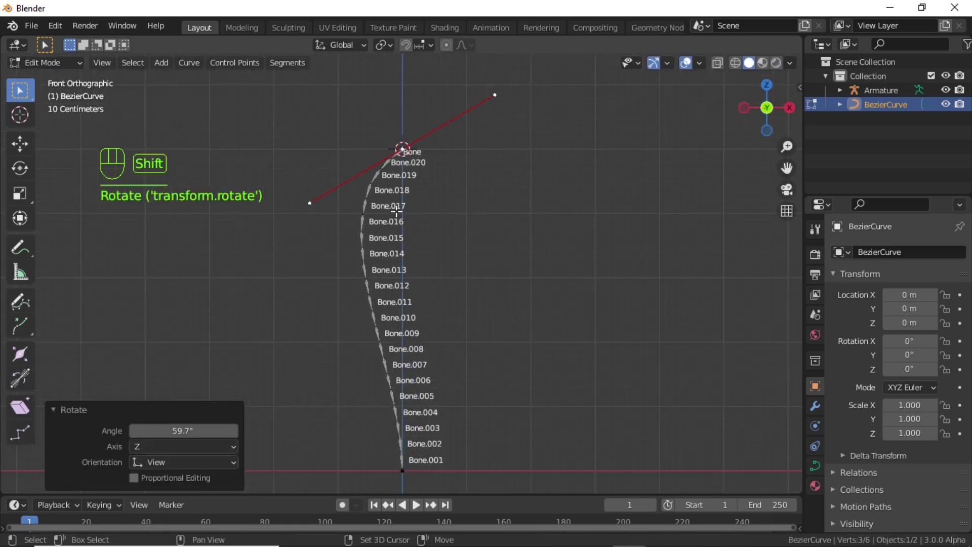
# Step: Shorten the top point's handle, cancelling a second resize attempt
pyautogui.press('s')
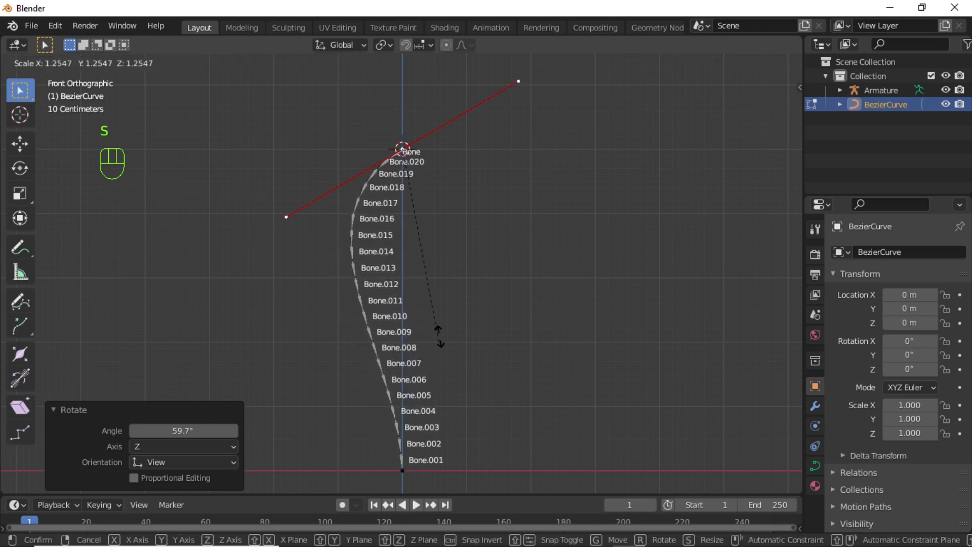
pyautogui.click(424, 312)
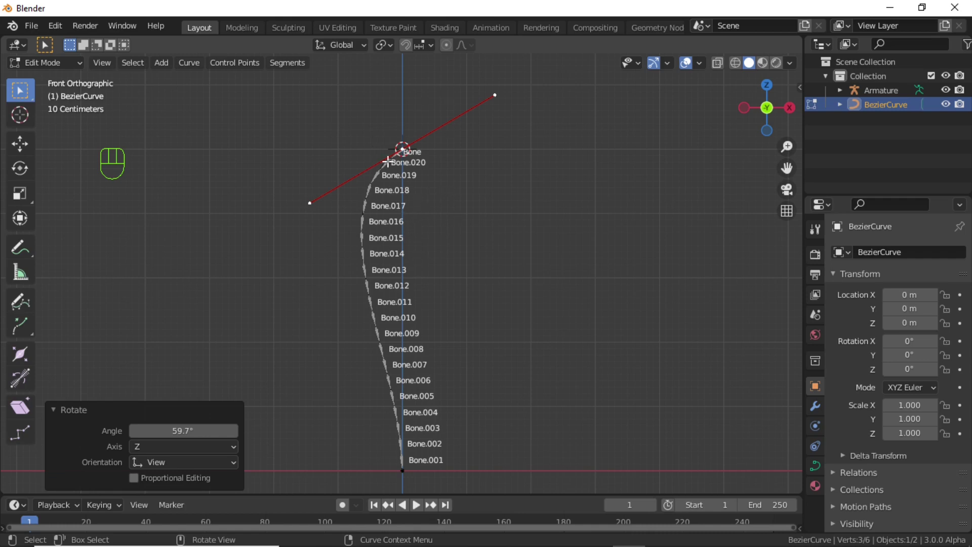
pyautogui.press('s')
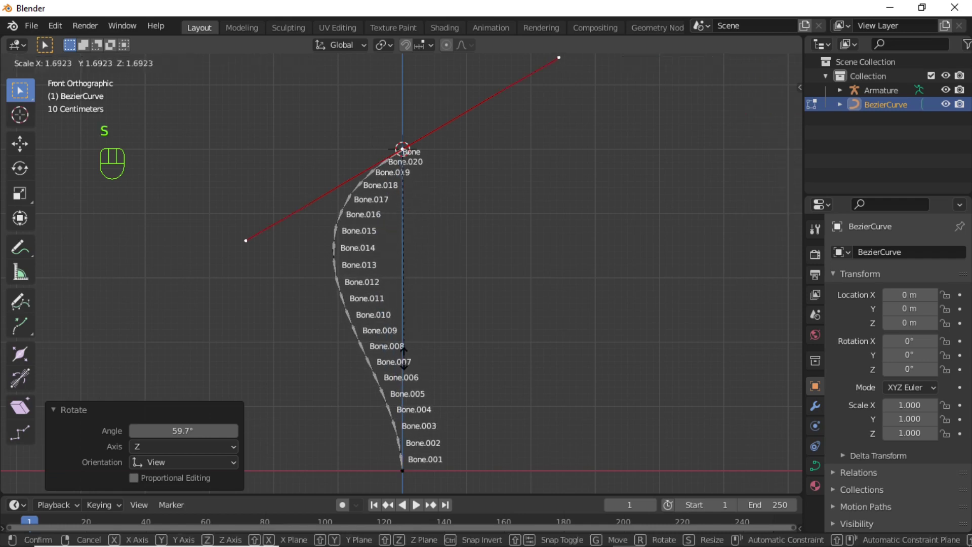
pyautogui.rightClick(431, 362)
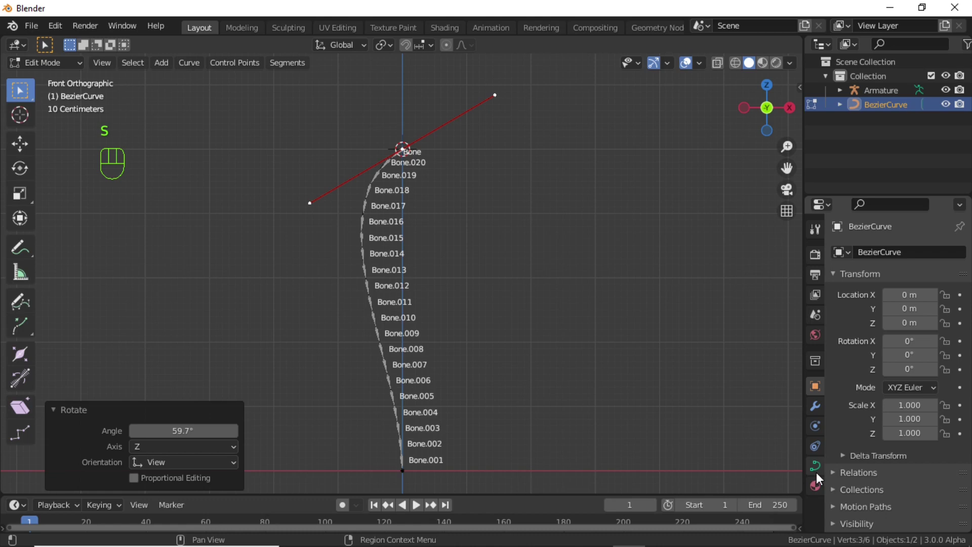
# Step: Set the curve's Resolution U to 128 in Object Data Properties for a smoother bend
pyautogui.click(815, 466)
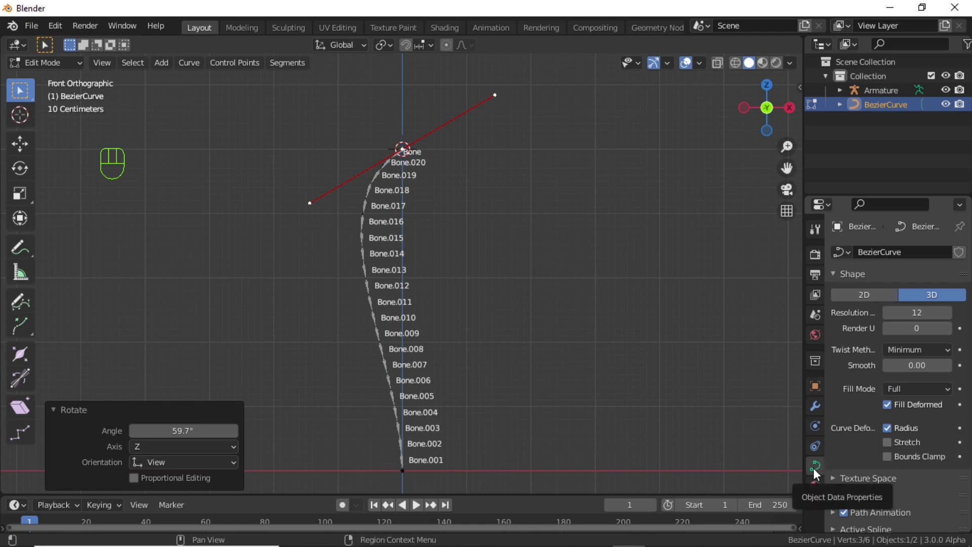
pyautogui.doubleClick(917, 312)
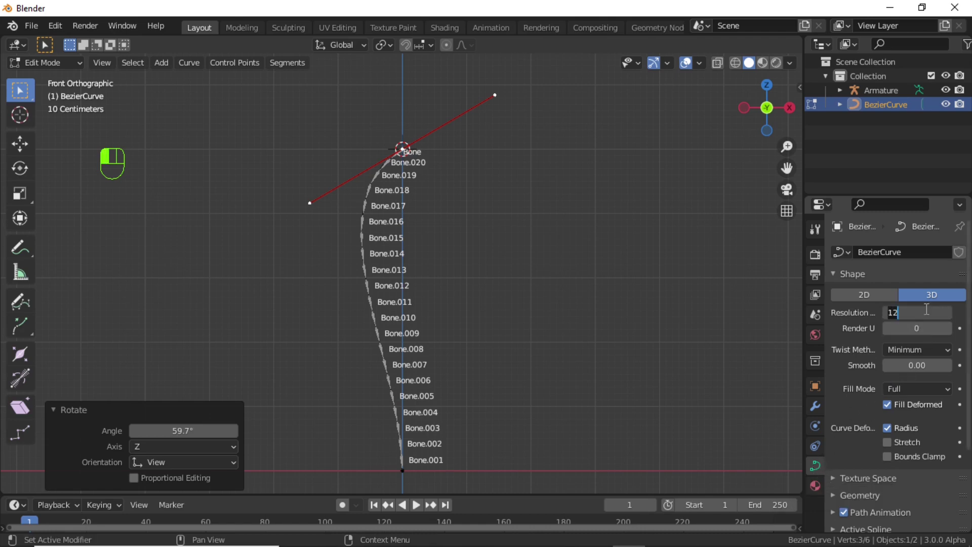
pyautogui.write('1')
pyautogui.press('Return')
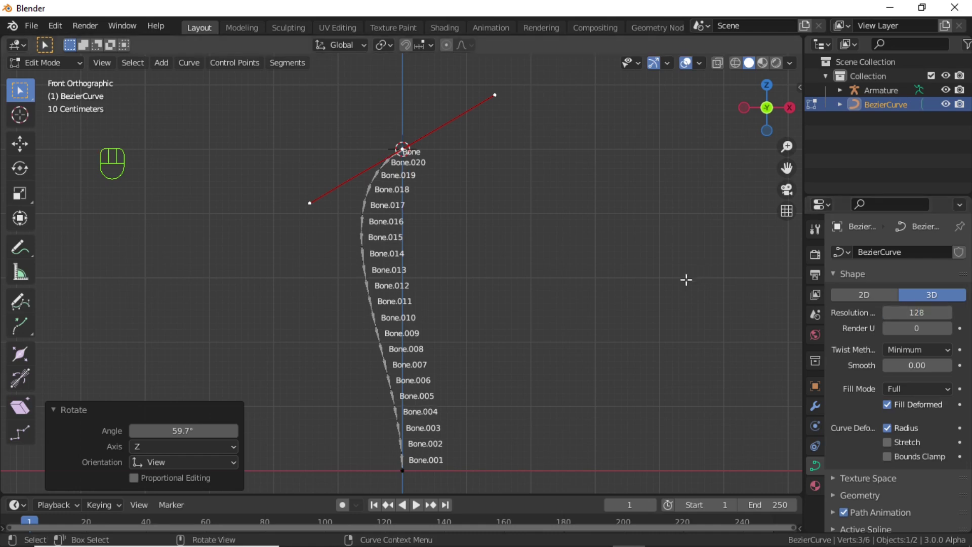
pyautogui.click(48, 63)
# Step: Back in Object Mode, turn off the armature's Viewport Display Names to hide bone labels
pyautogui.click(50, 78)
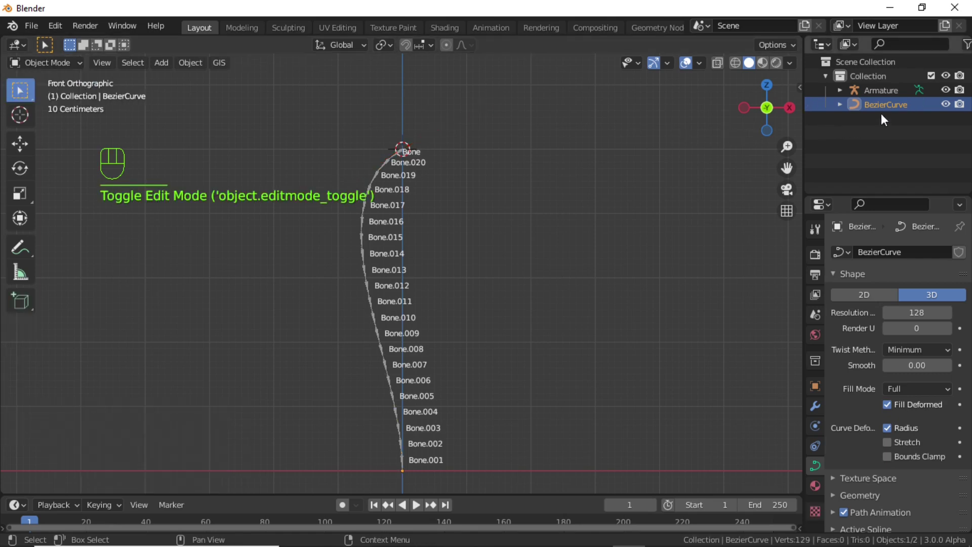
pyautogui.click(882, 91)
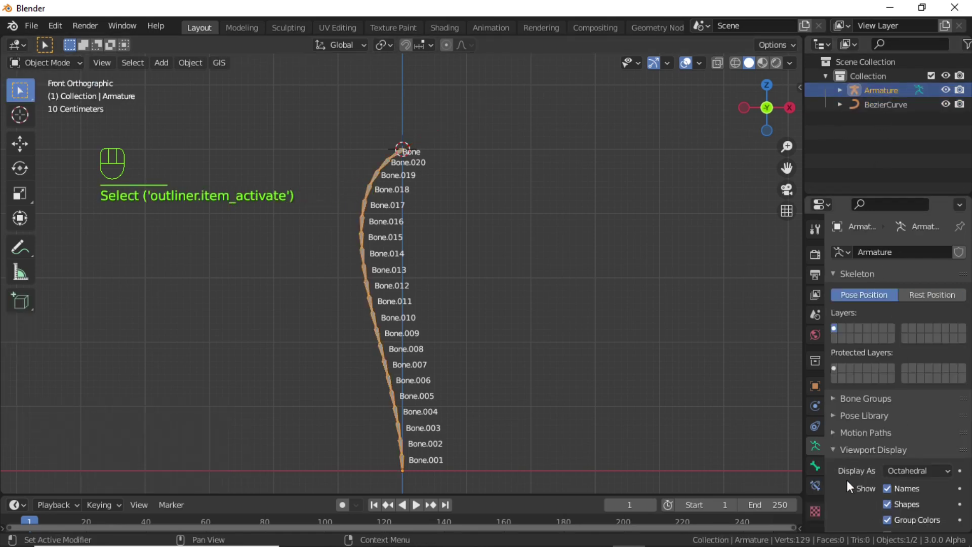
pyautogui.click(890, 489)
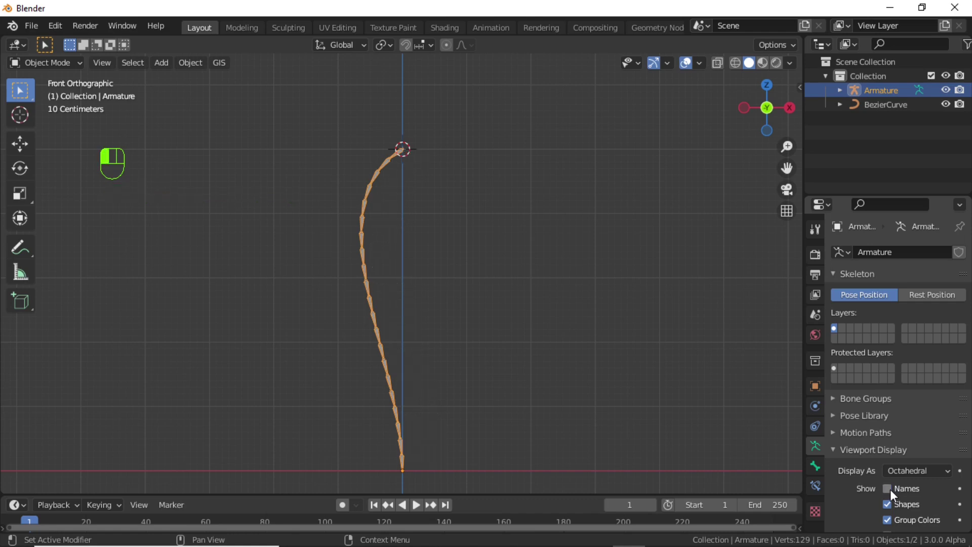
pyautogui.keyDown('shift'); pyautogui.moveTo(344, 214); pyautogui.dragTo(335, 167, button='middle'); pyautogui.keyUp('shift')
# Step: Enter Edit Mode on the BezierCurve and select its top control point
pyautogui.click(886, 104)
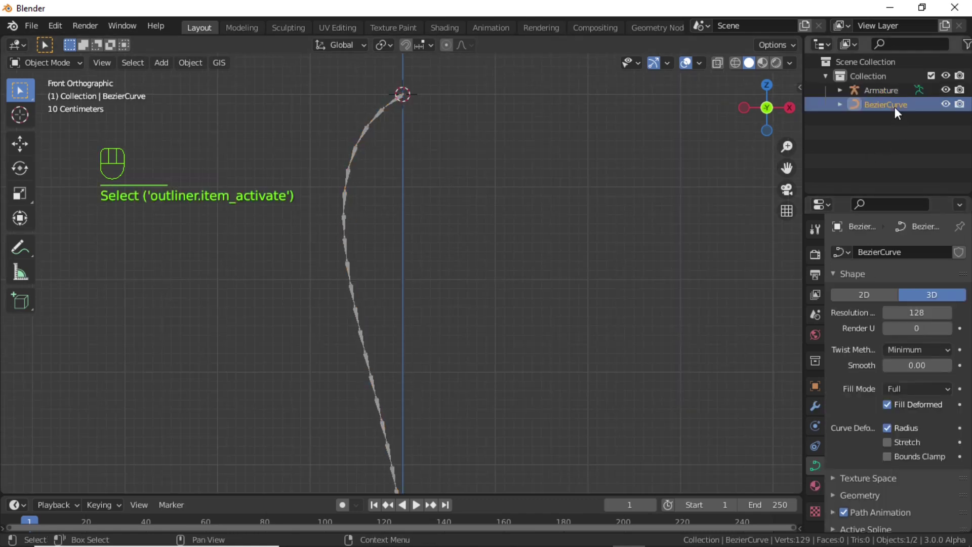
pyautogui.click(49, 62)
pyautogui.click(46, 93)
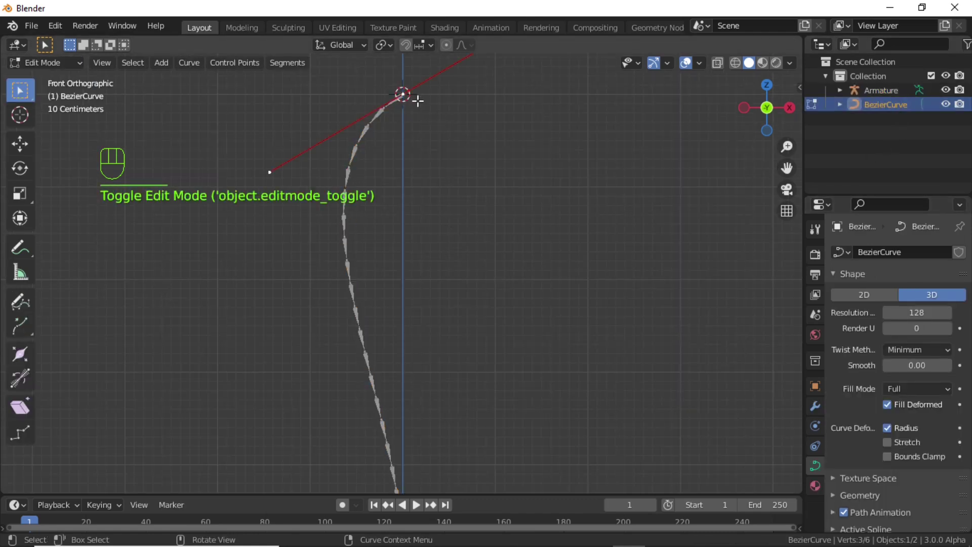
pyautogui.click(404, 96)
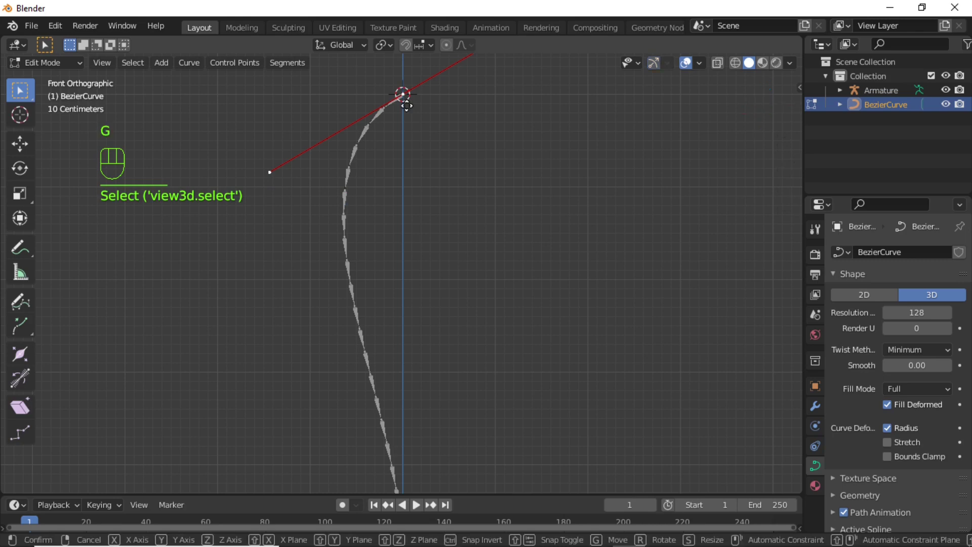
# Step: Move the top point higher and re-angle its handle so the chain curves more strongly
pyautogui.press('g')
pyautogui.click(512, 171)
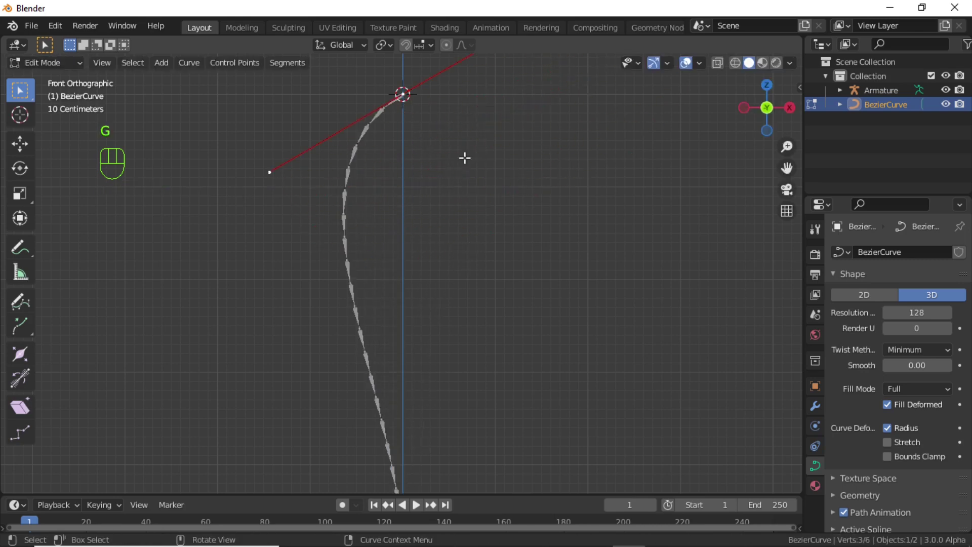
pyautogui.press('r')
pyautogui.click(531, 408)
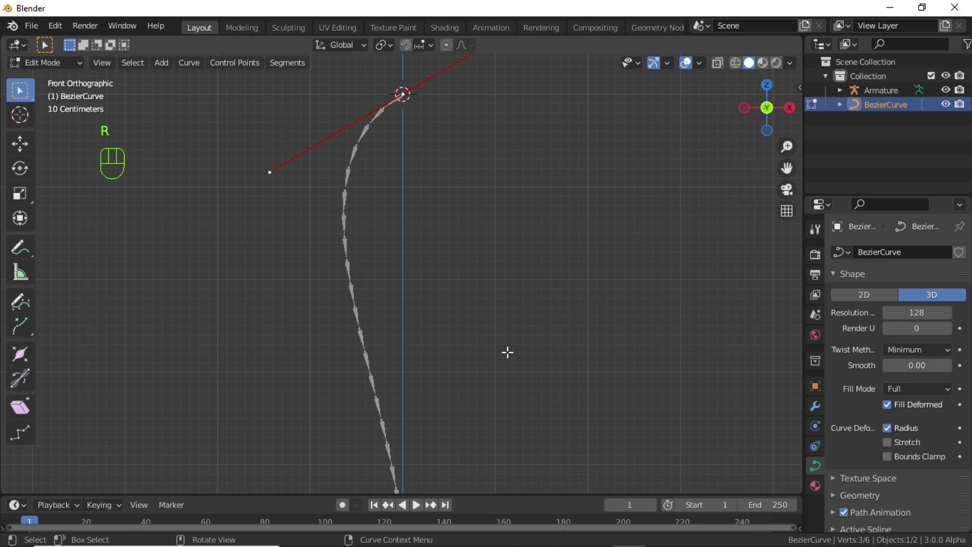